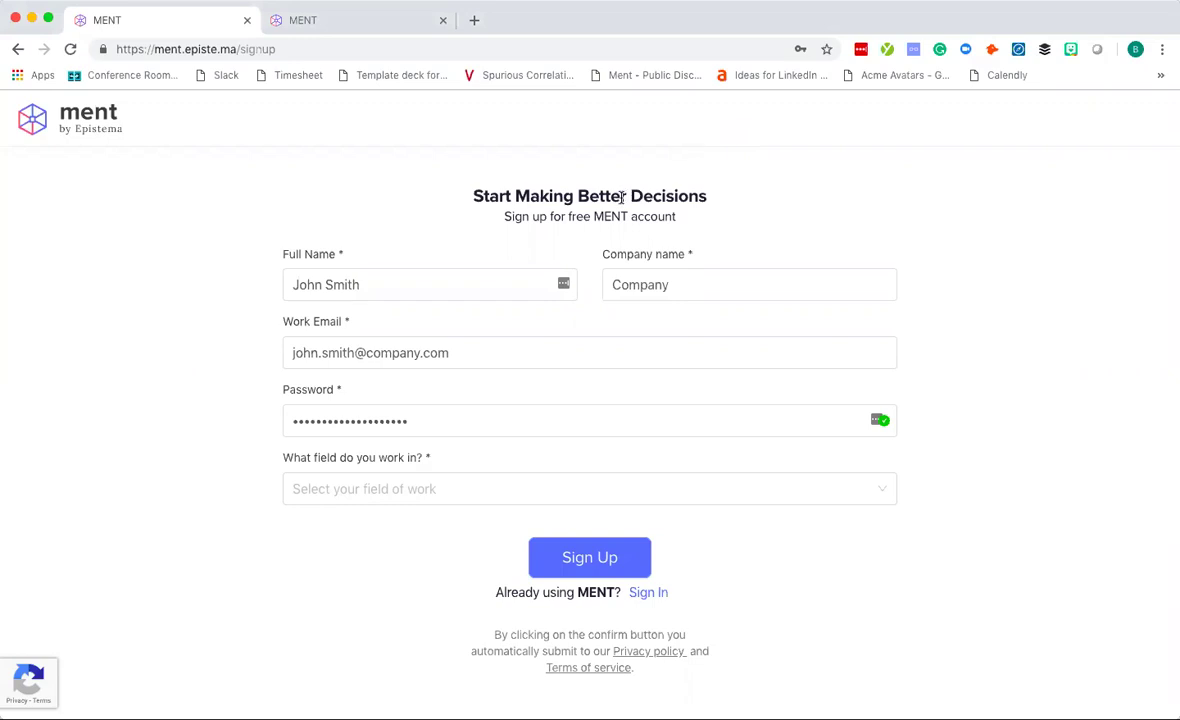
Step: Set the sign-up form's field of work to Marketing and switch to the browser tab with the welcome page
left_click(344, 494)
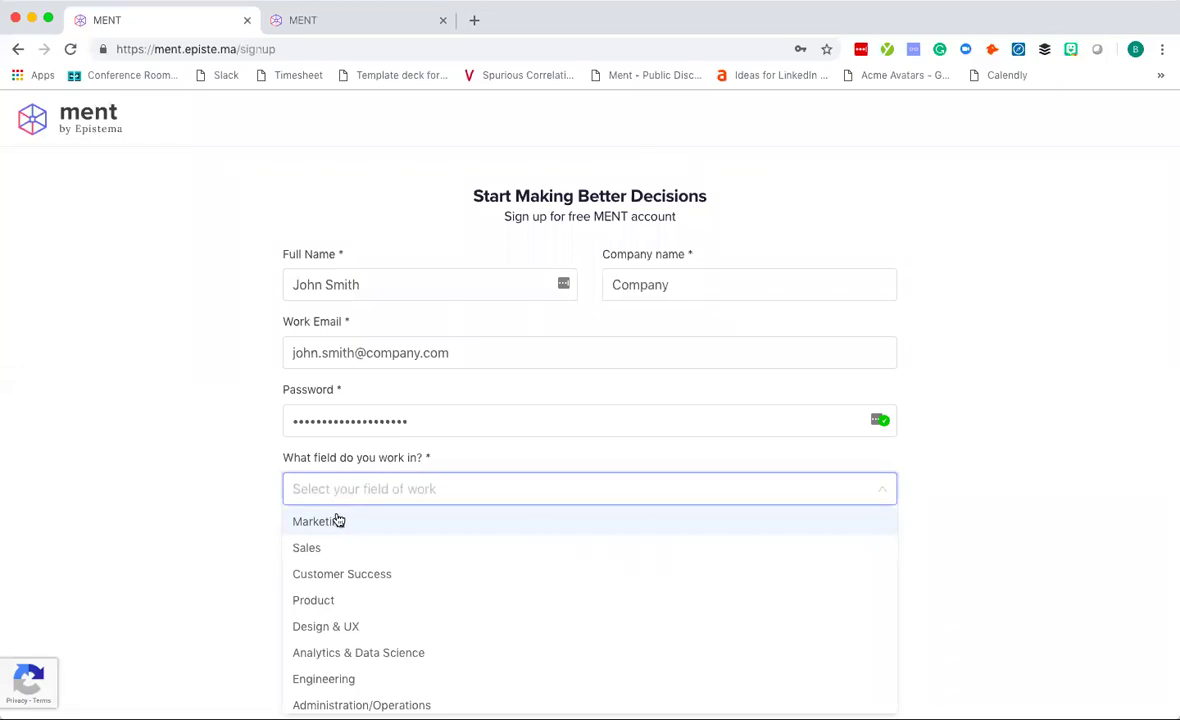
left_click(337, 521)
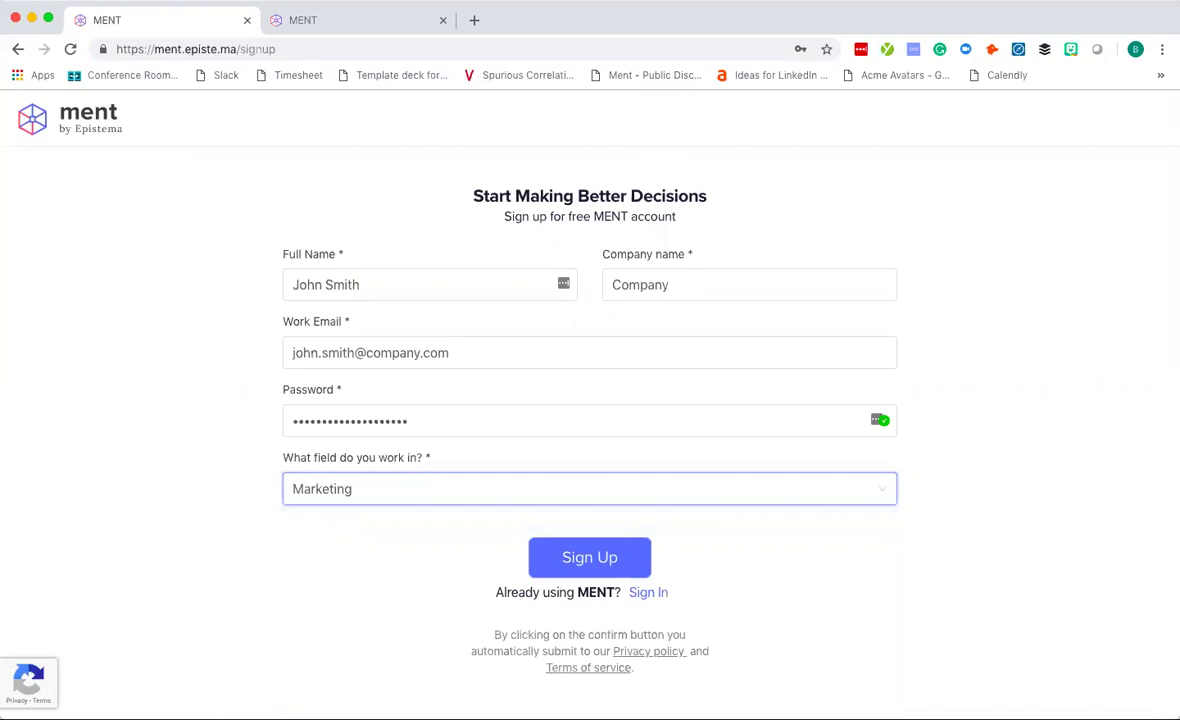
left_click(359, 31)
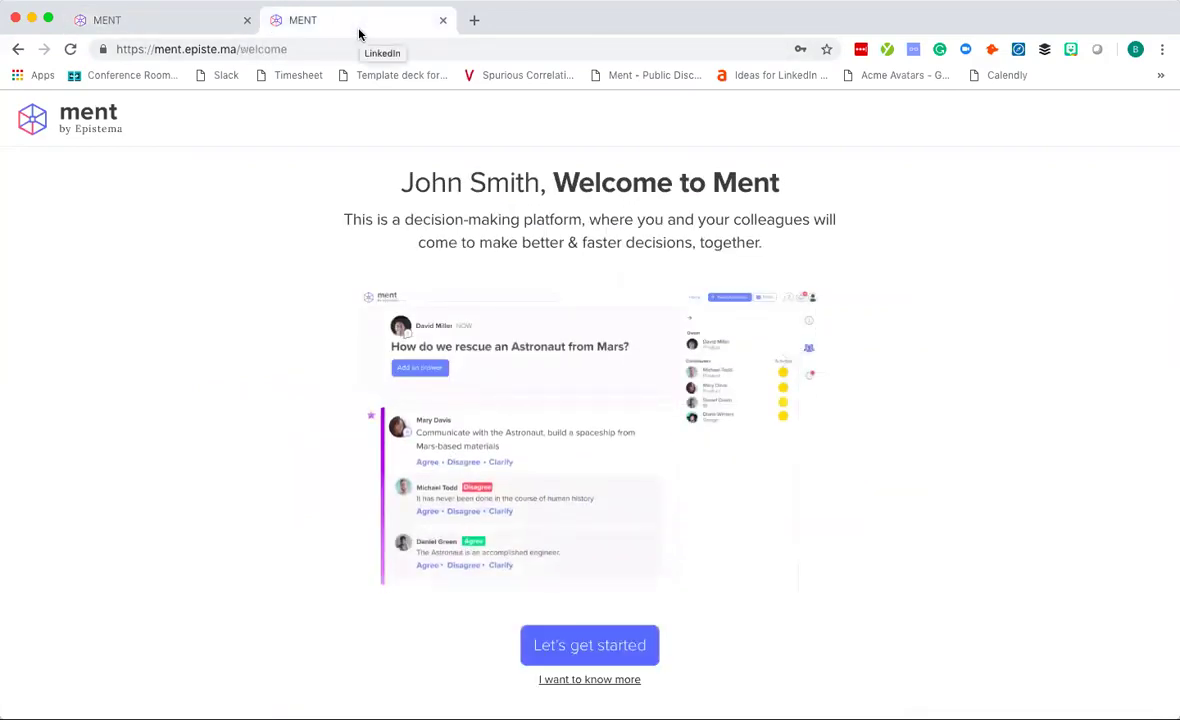
Step: Get started from the welcome page and ask the suggested question "What is the biggest challenge for Demo ?"
left_click(571, 648)
left_click(350, 388)
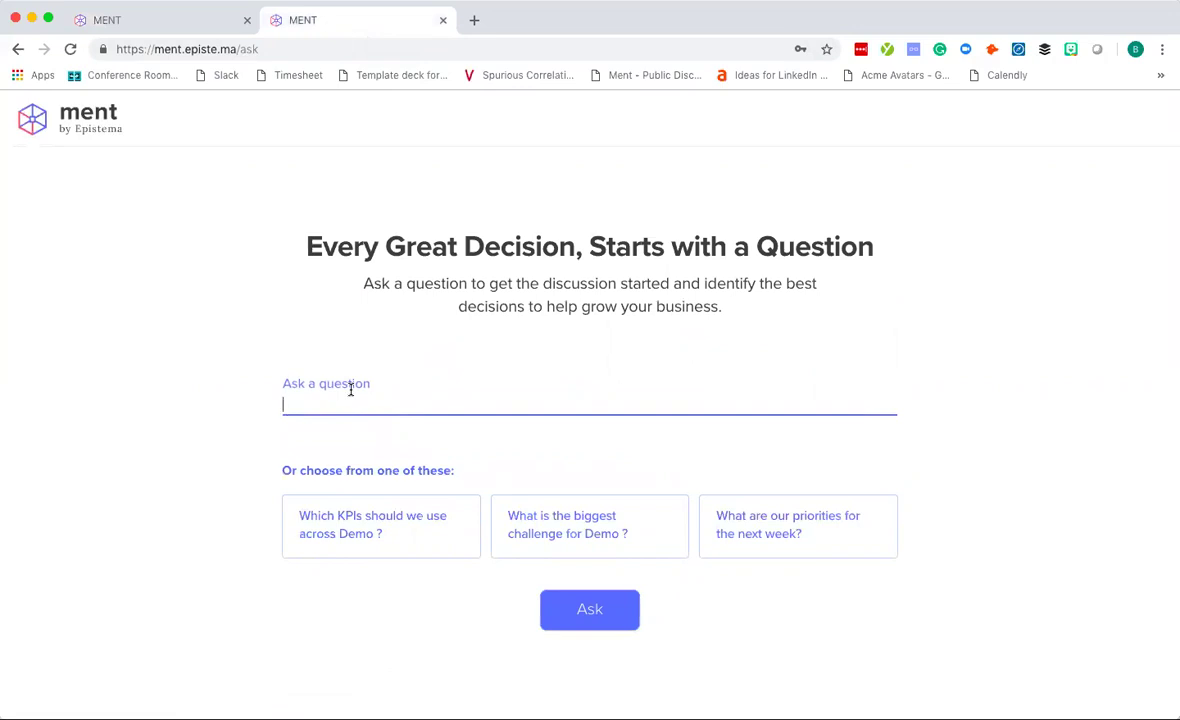
left_click(511, 520)
left_click(592, 616)
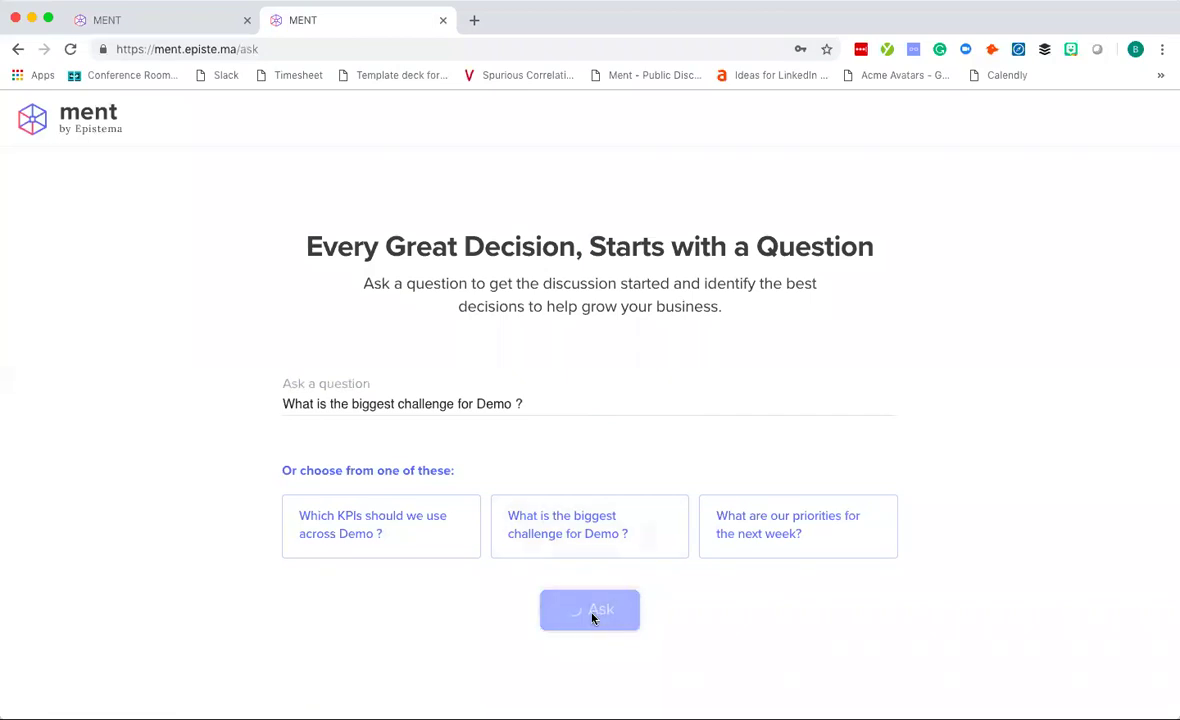
left_click(367, 398)
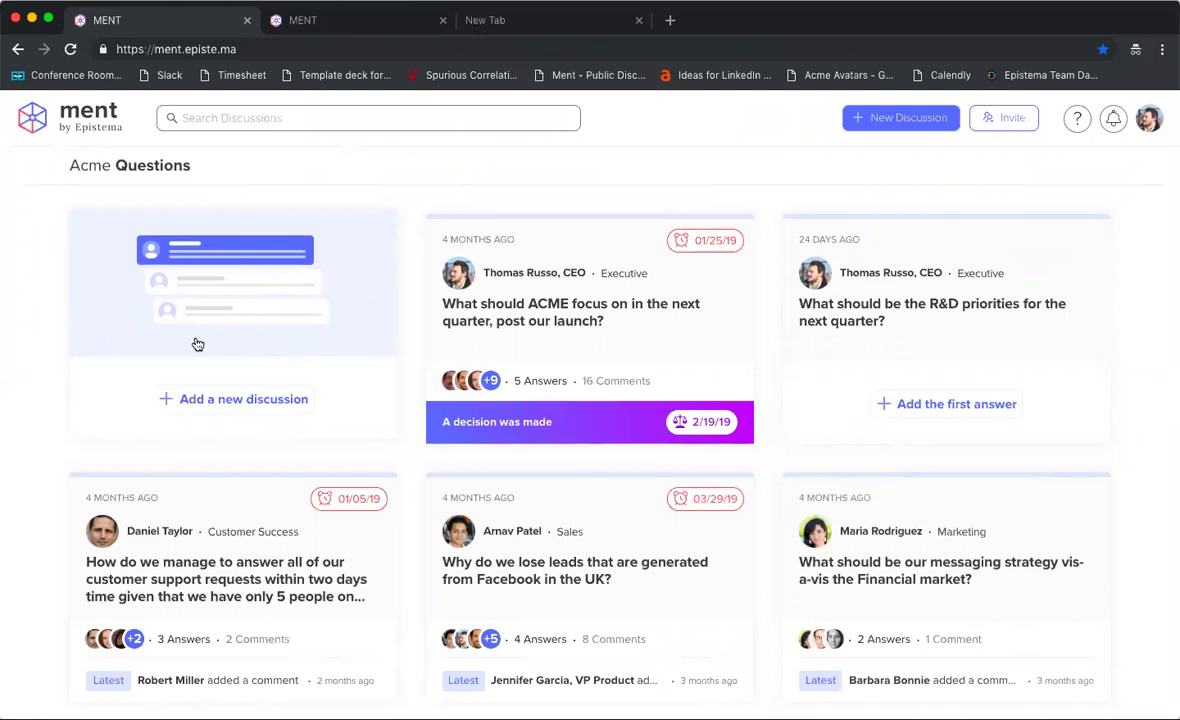
Step: Open the form for a new discussion, look over its question and background fields, and close it without asking anything
left_click(883, 120)
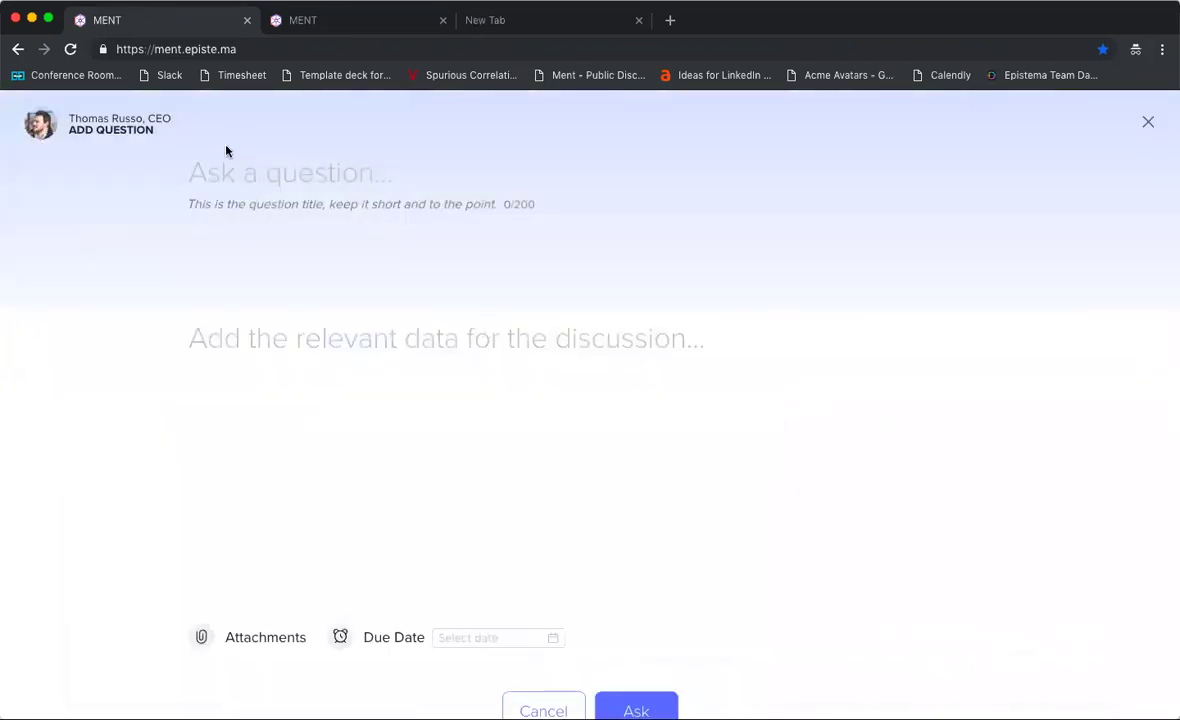
left_click(295, 378)
key("Escape")
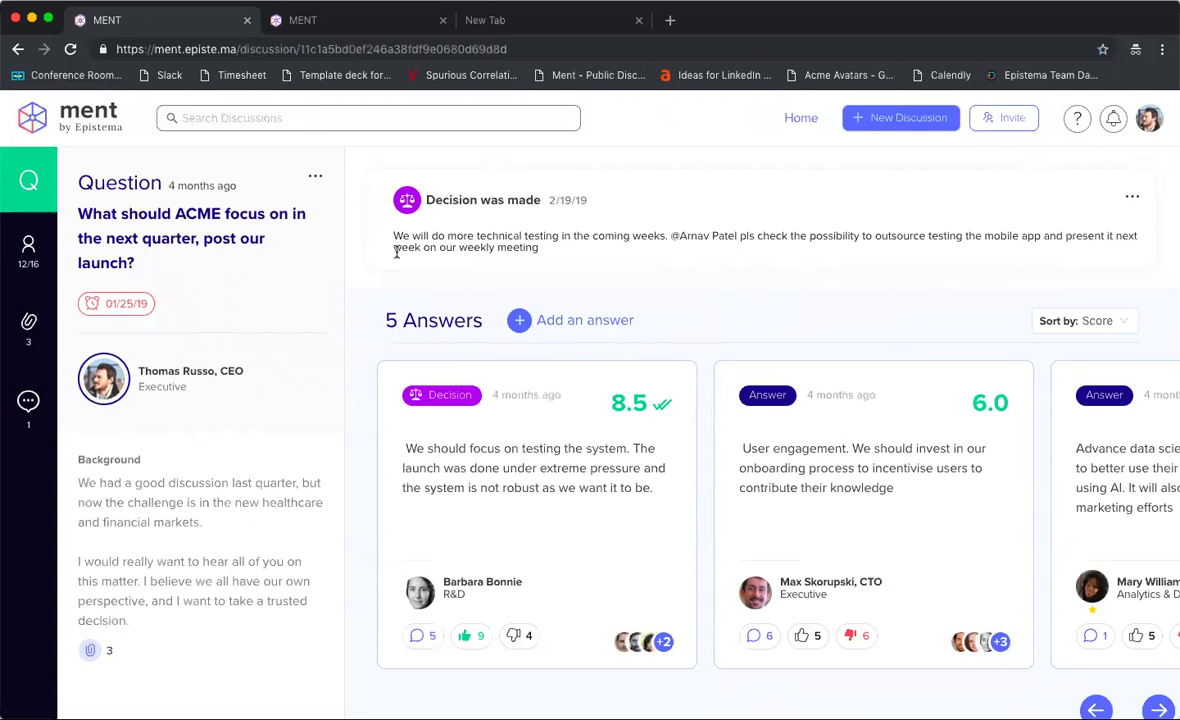
Step: Browse through all answer cards of the question on ACME's focus for the next quarter and return to the first card
scroll(848, 440, "down", 2)
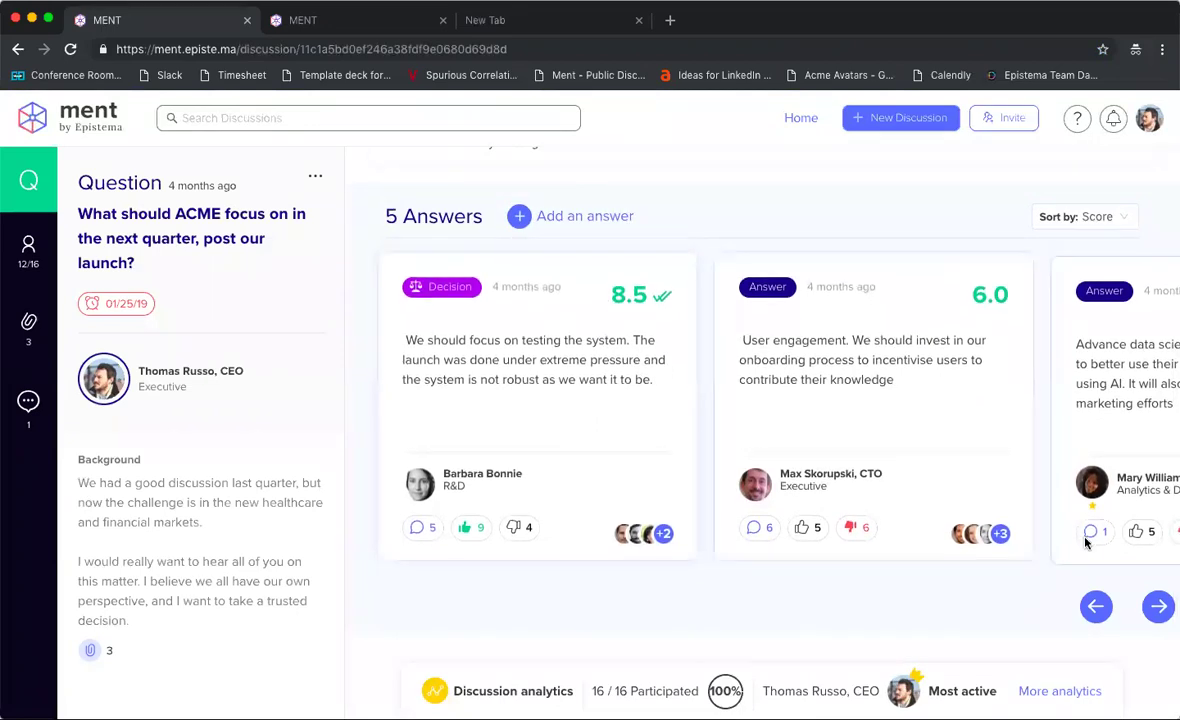
left_click(1158, 606)
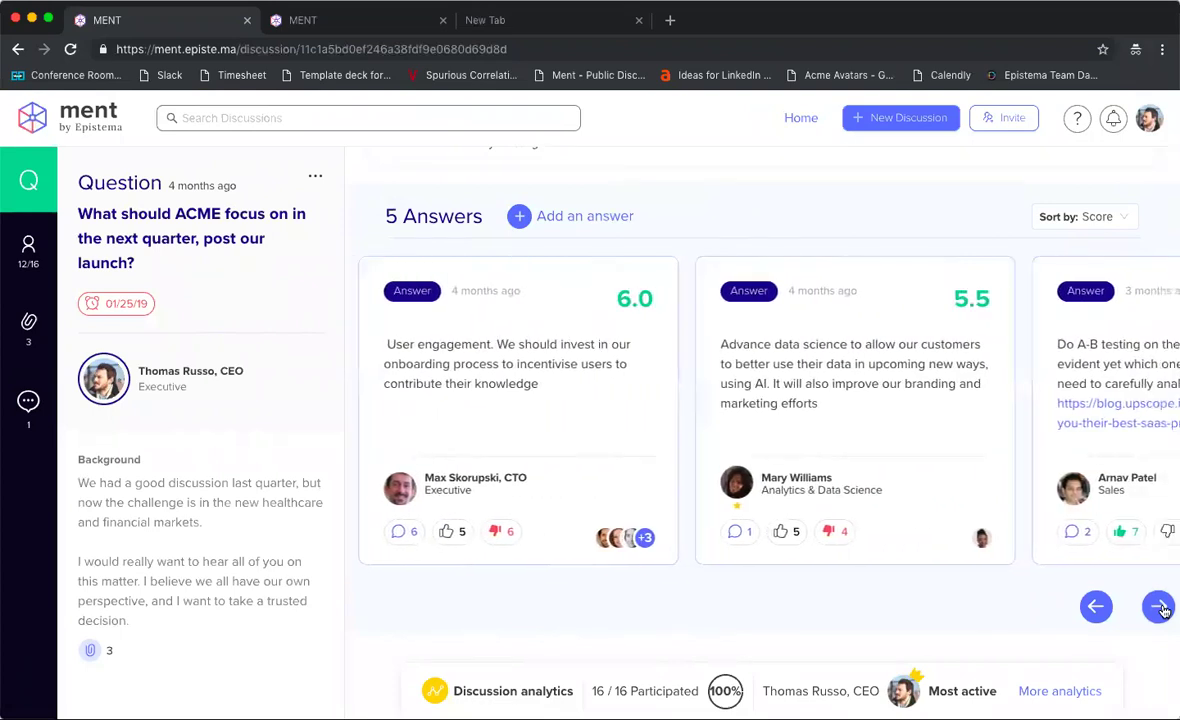
left_click(1158, 606)
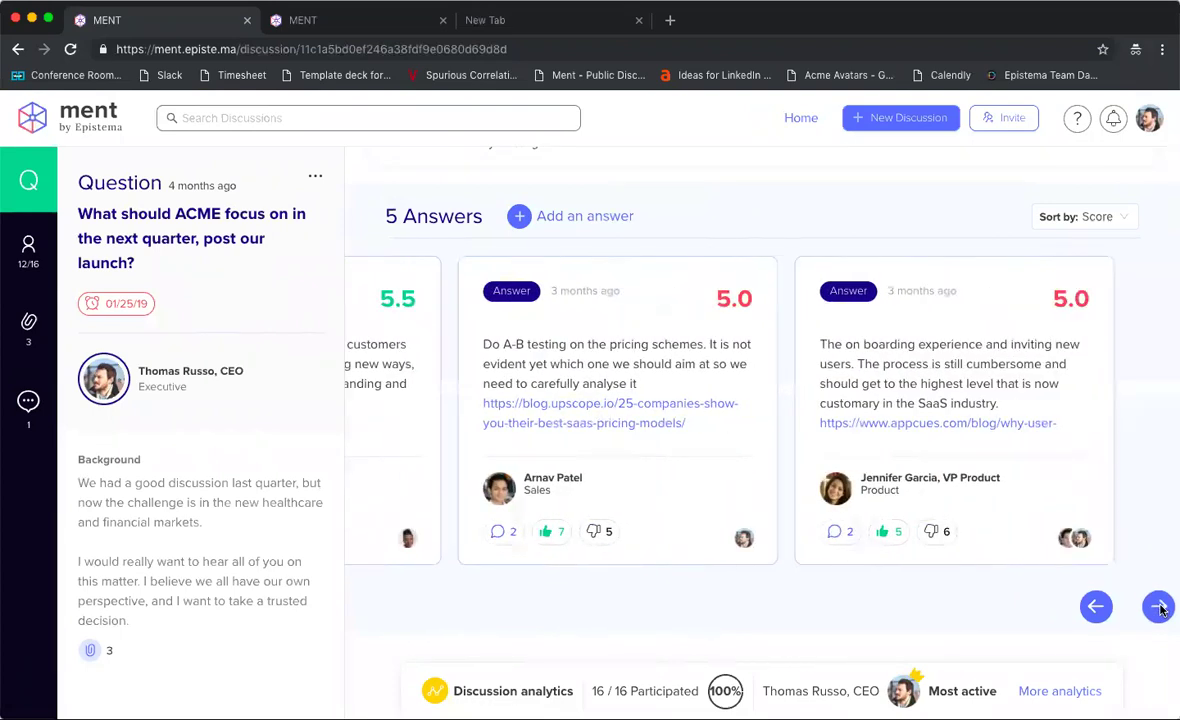
left_click(1158, 606)
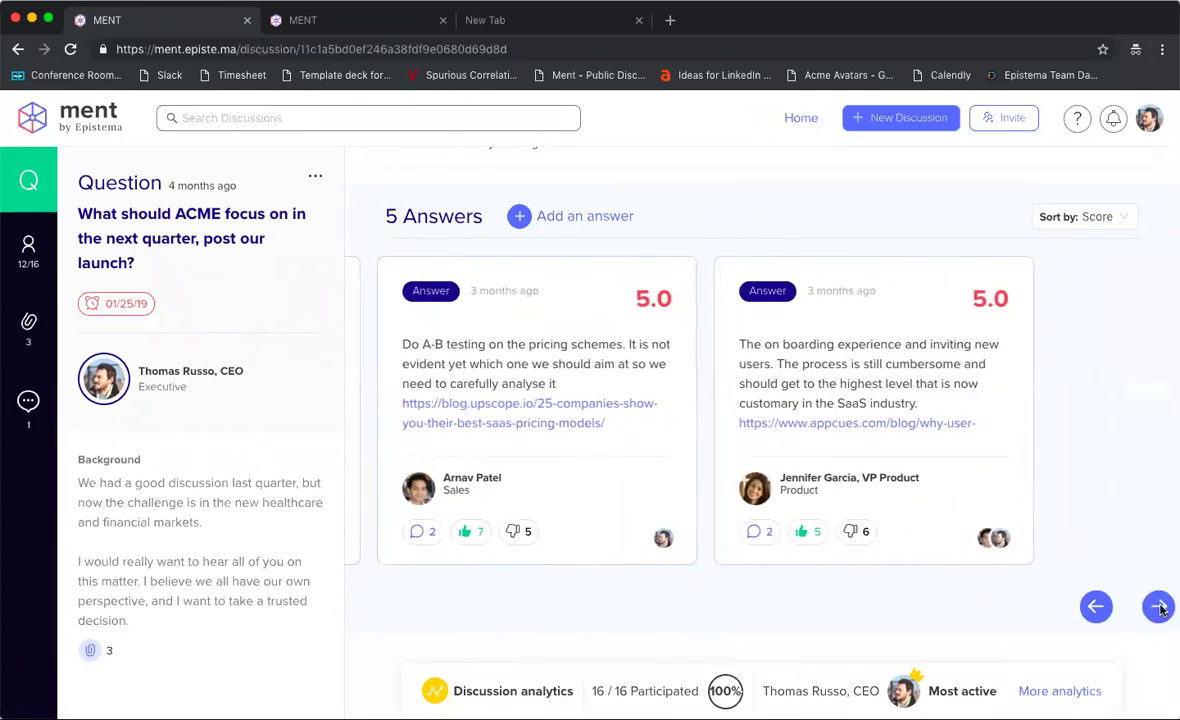
left_click(1096, 605)
left_click(1096, 605)
left_click(1097, 606)
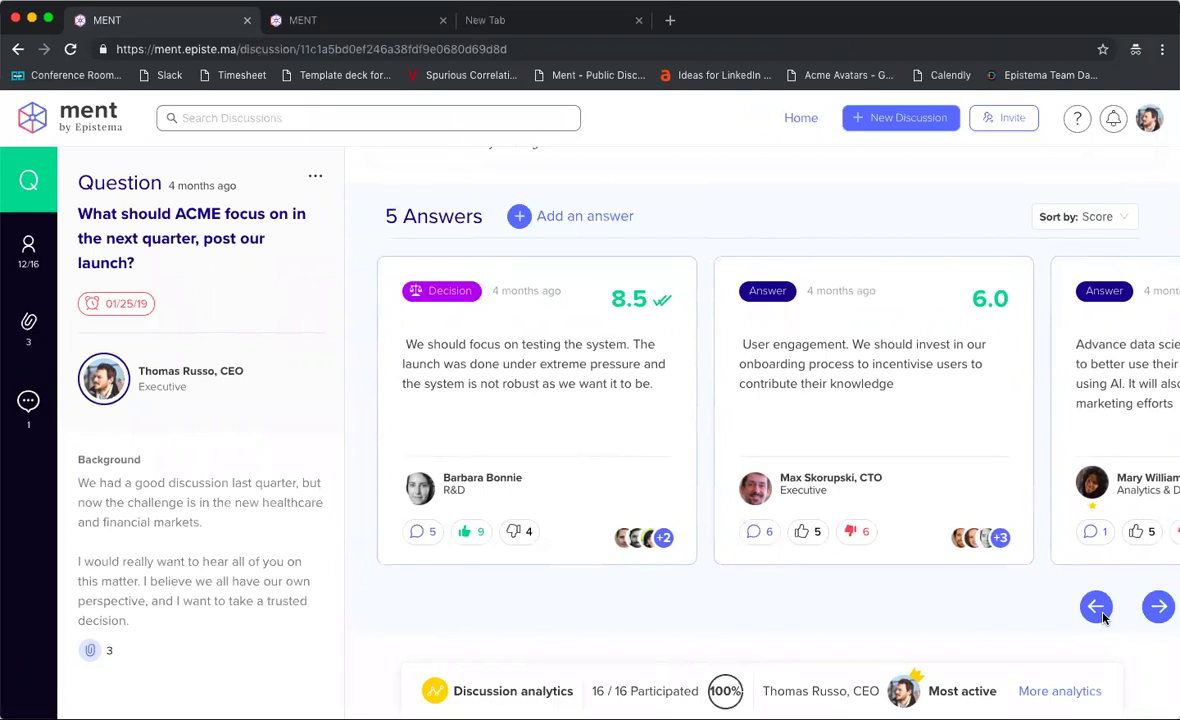
Step: Open the answer marked as the decision, about testing the system, and read through its comments
left_click(621, 381)
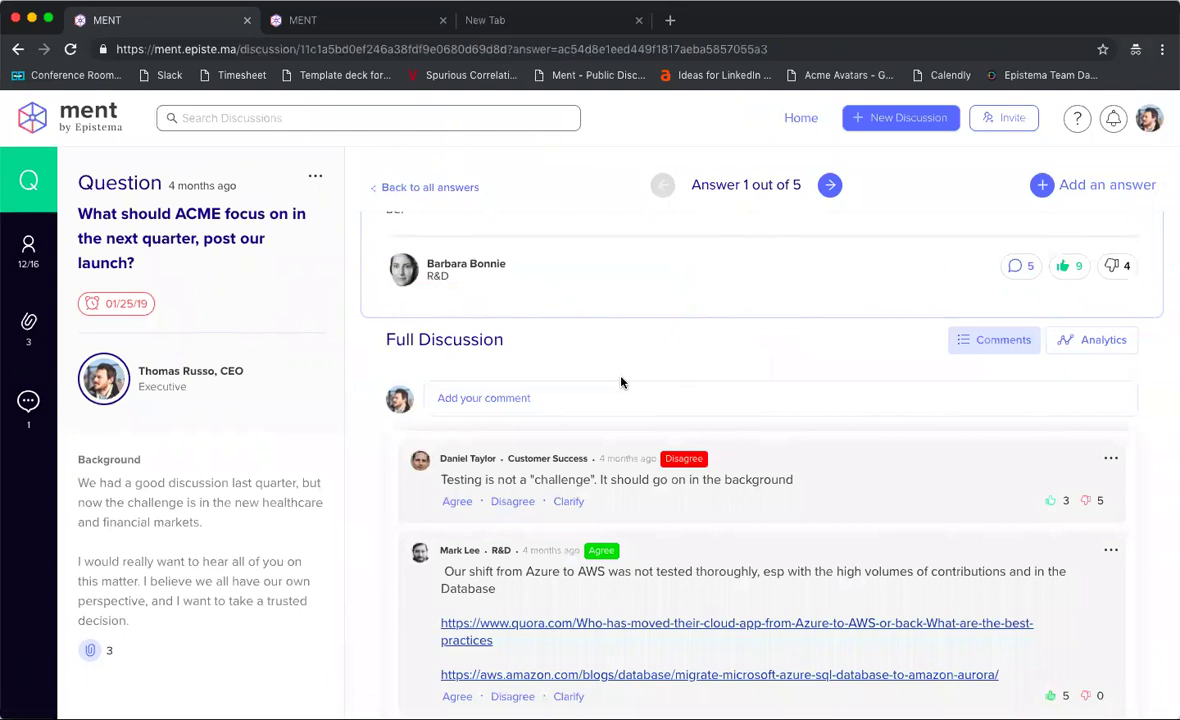
scroll(621, 381, "up", 2)
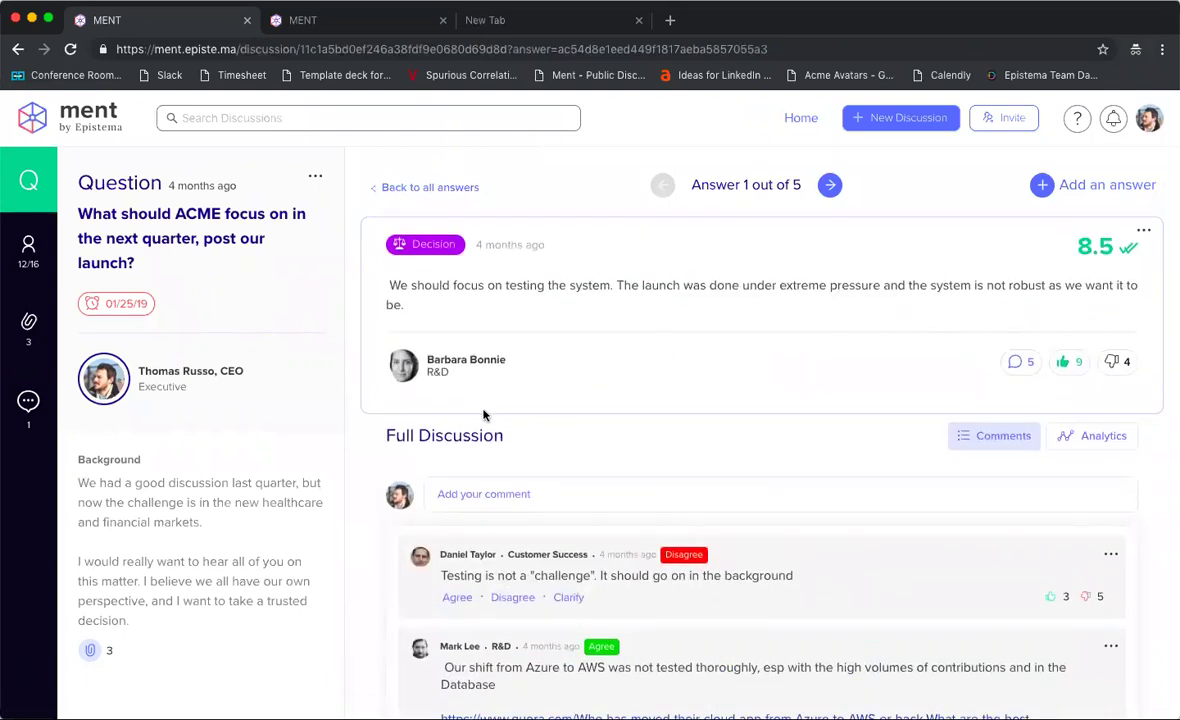
scroll(483, 414, "down", 3)
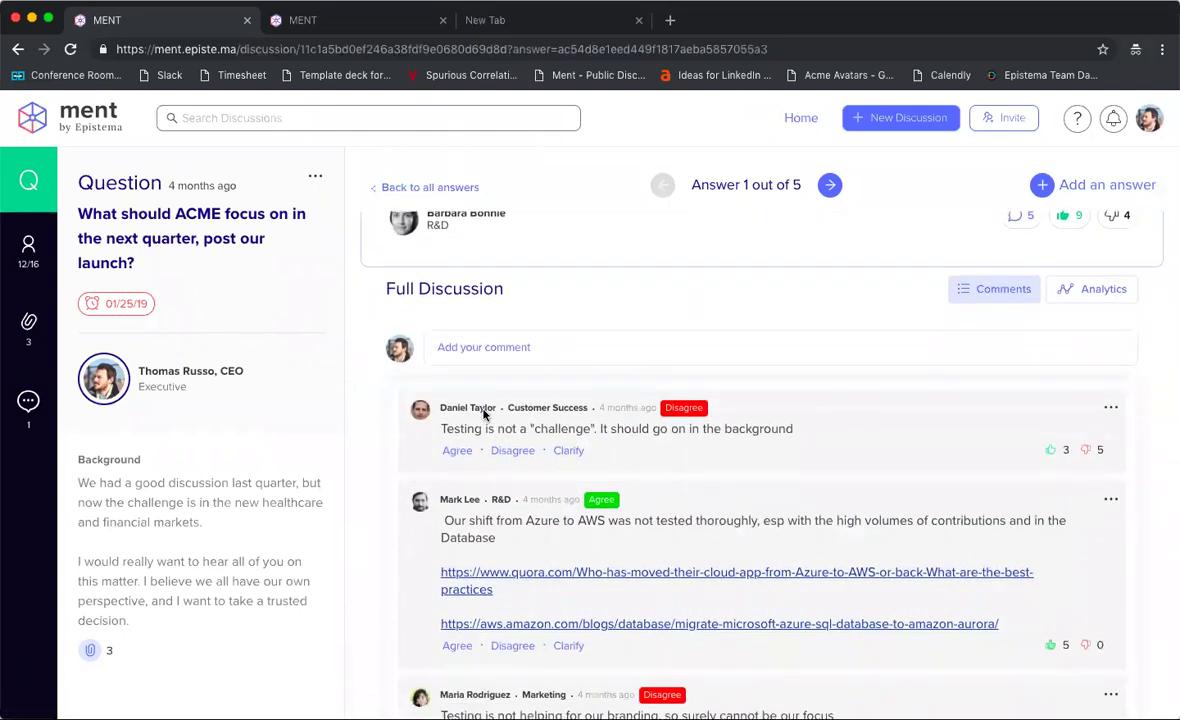
scroll(724, 437, "down", 3)
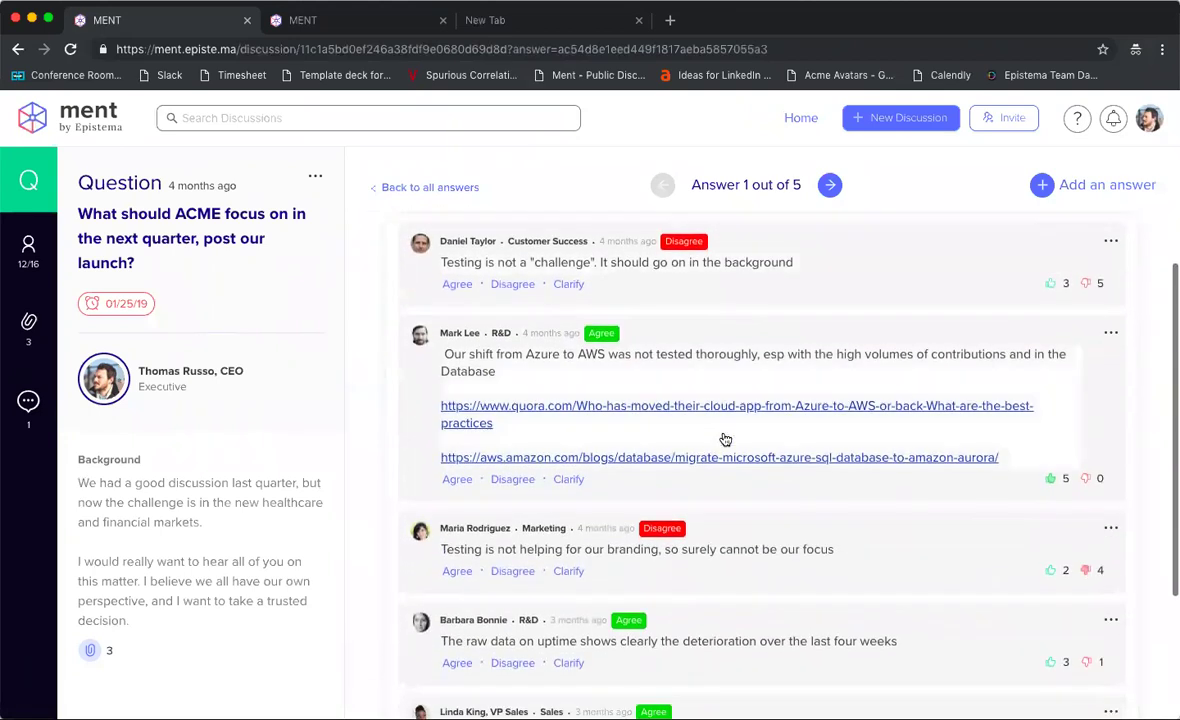
scroll(725, 440, "down", 1)
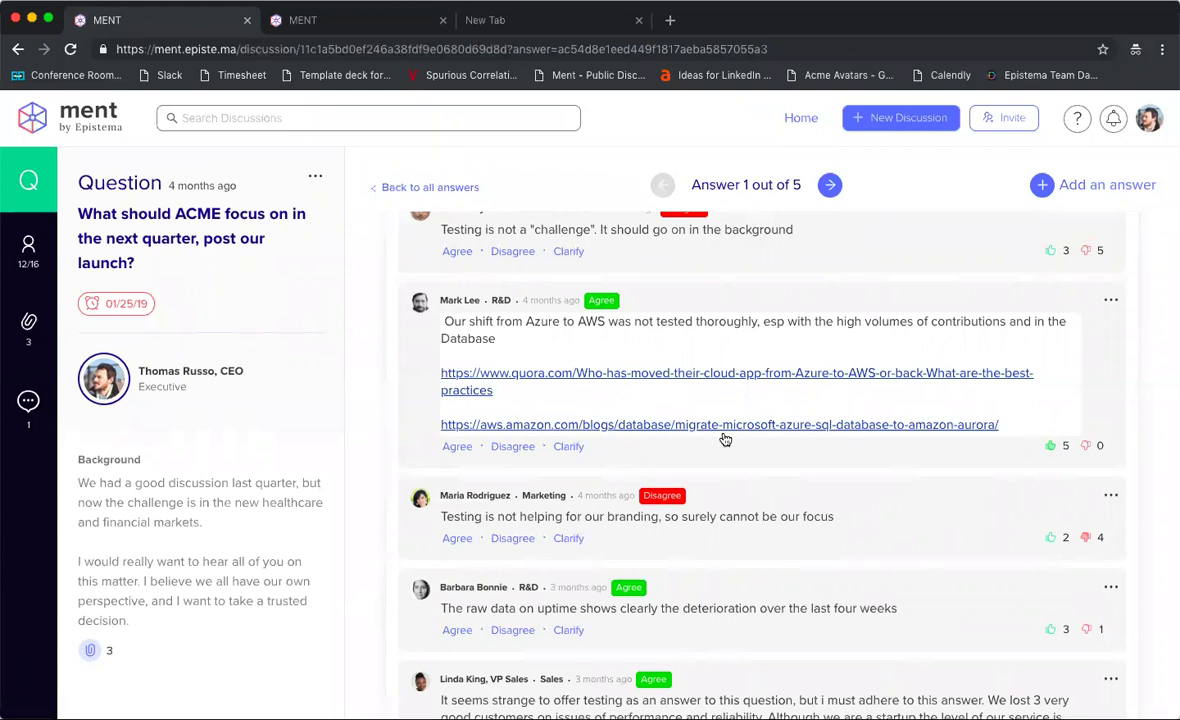
Step: Go to the second answer, on user engagement, and examine its comment thread with the attached Power User Curve graph
left_click(830, 186)
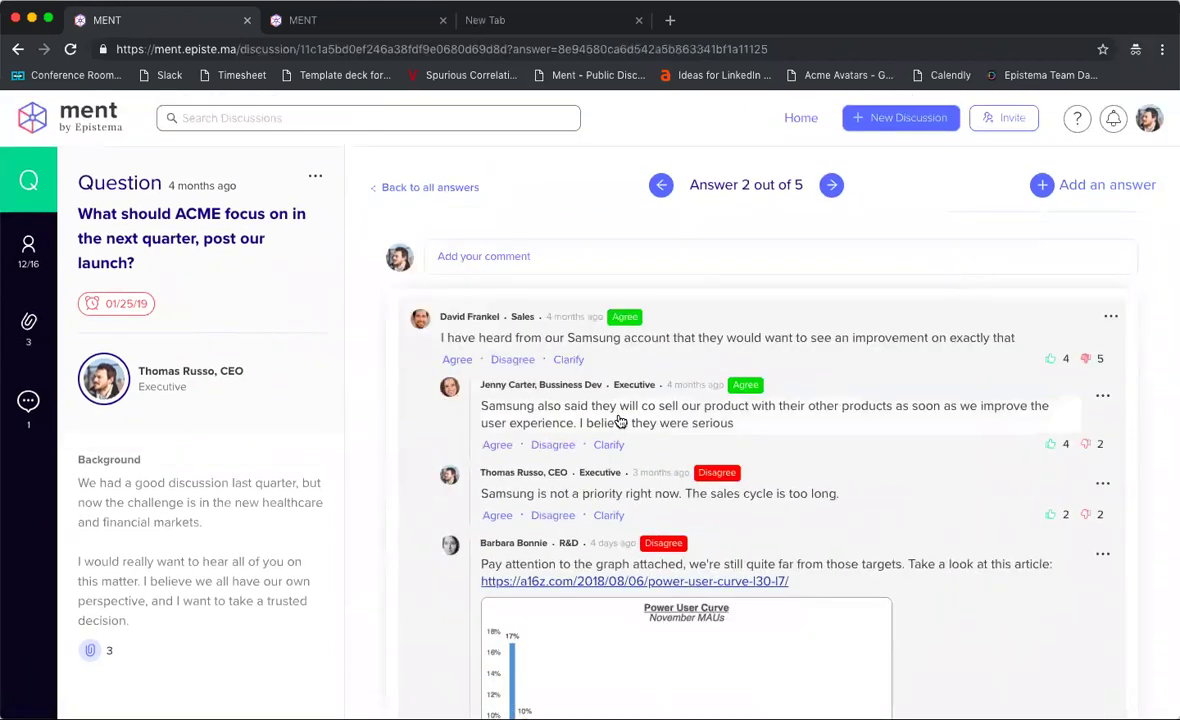
scroll(566, 342, "up", 1)
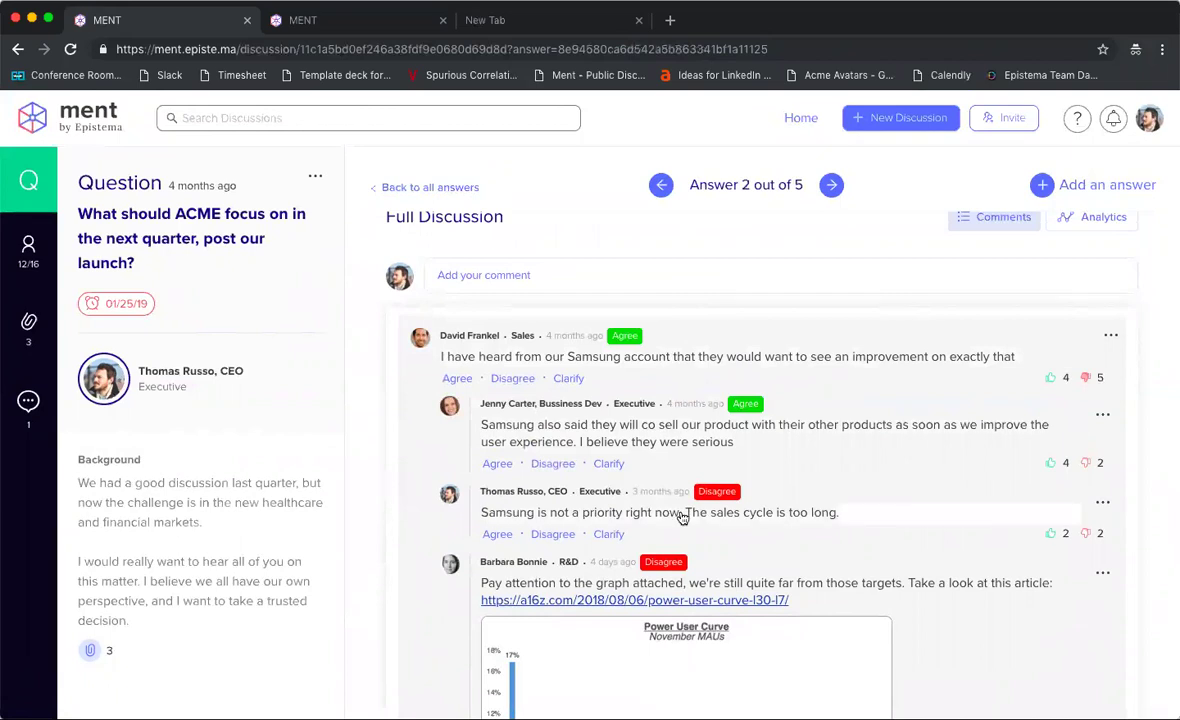
scroll(670, 540, "down", 5)
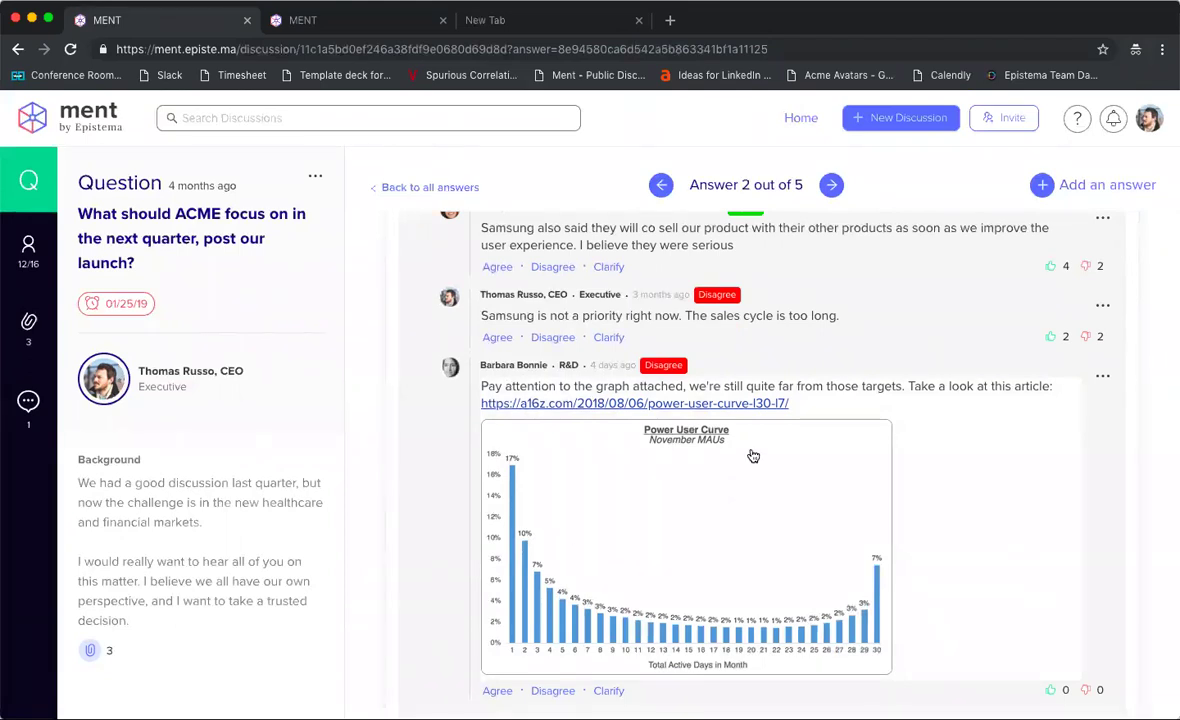
scroll(751, 454, "up", 5)
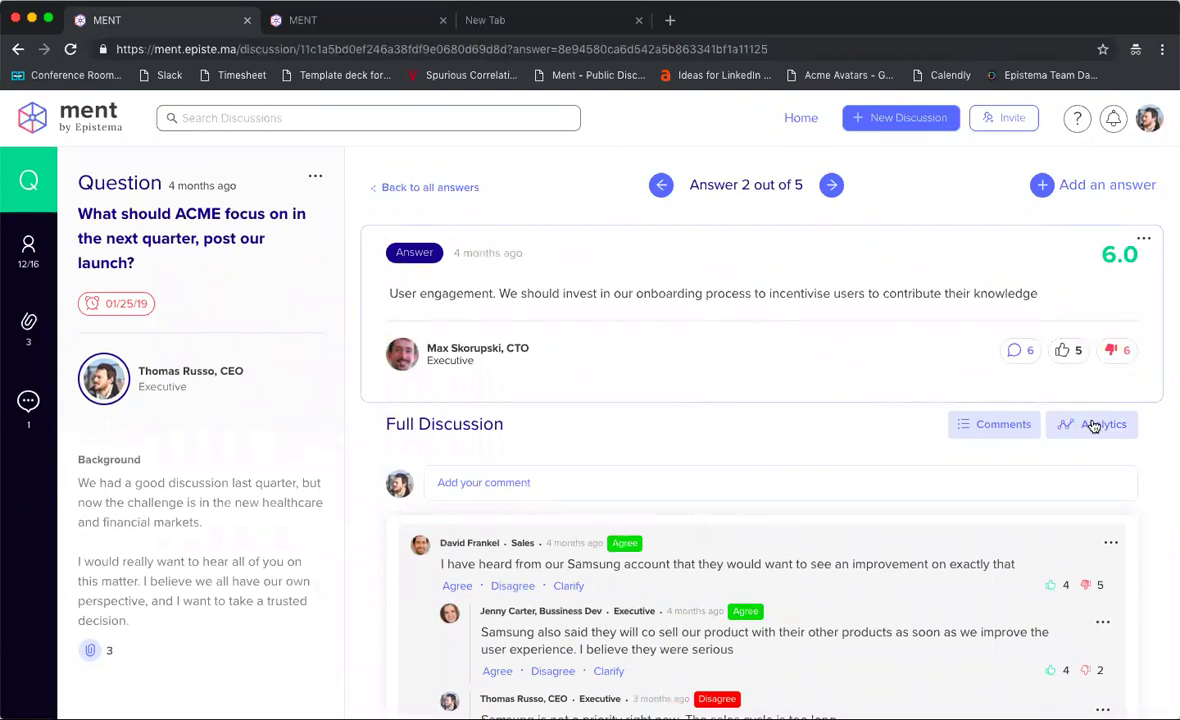
Step: Show the analytics of the user engagement answer and compare its department and score-over-time charts with those of the first answer
left_click(1094, 426)
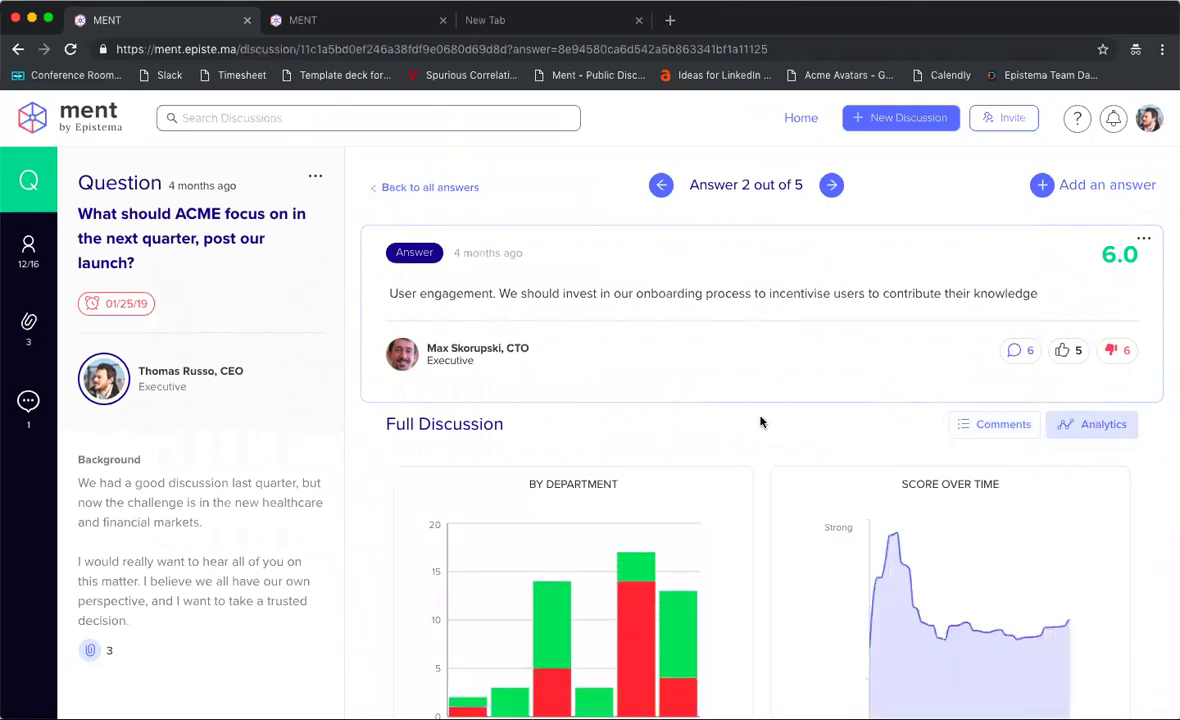
scroll(760, 422, "down", 2)
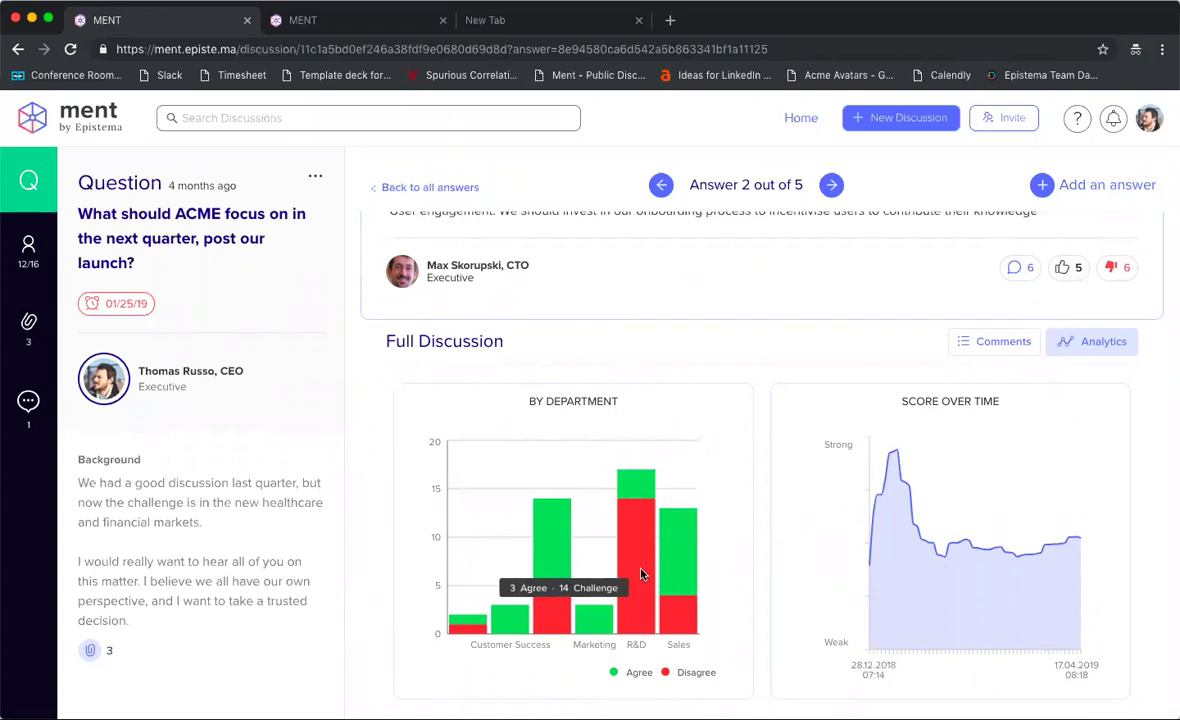
left_click(657, 189)
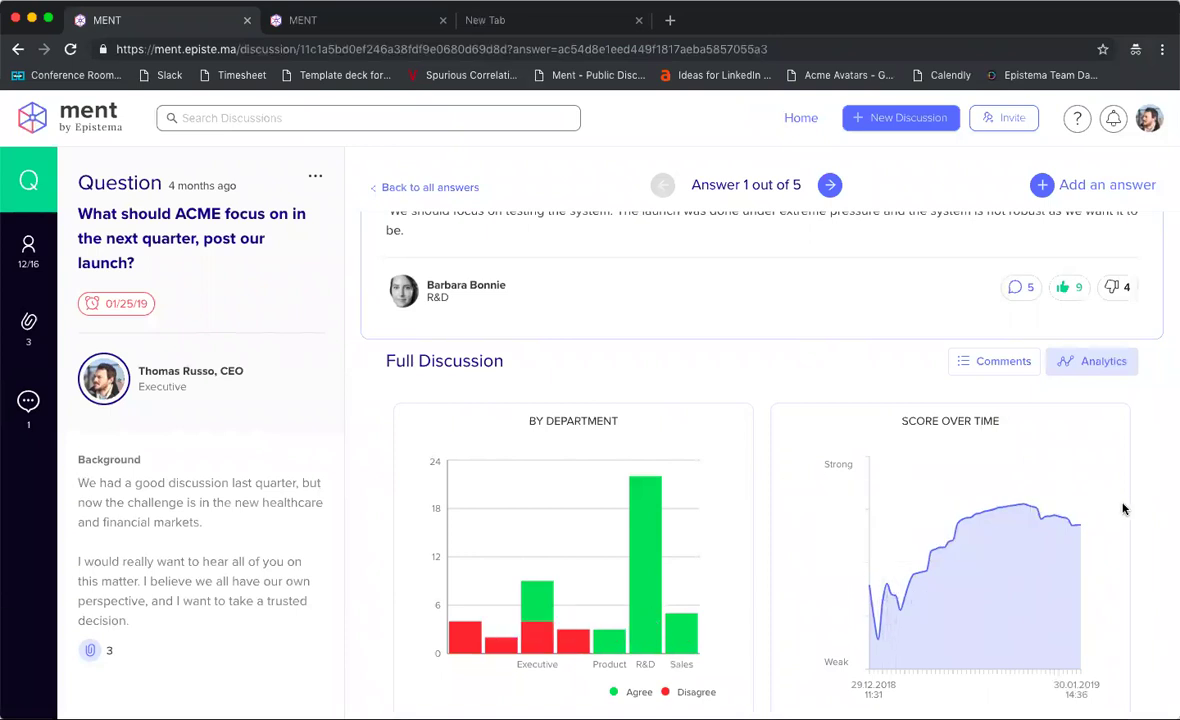
mouse_move(885, 605)
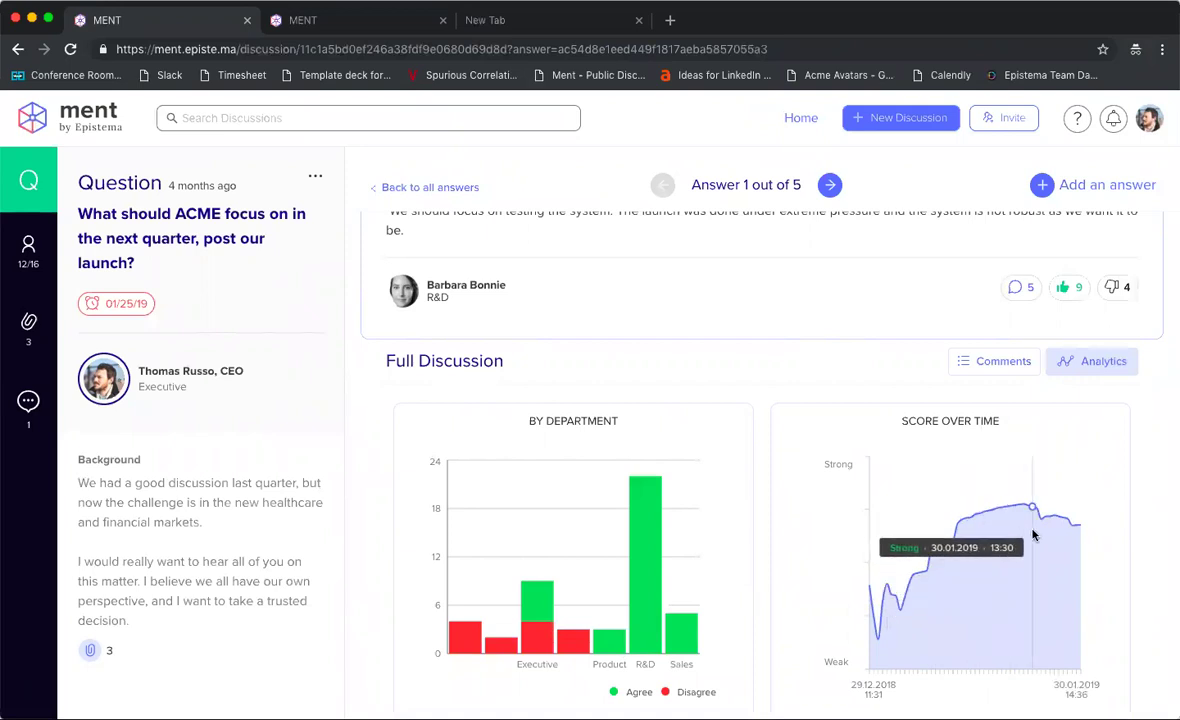
left_click(830, 185)
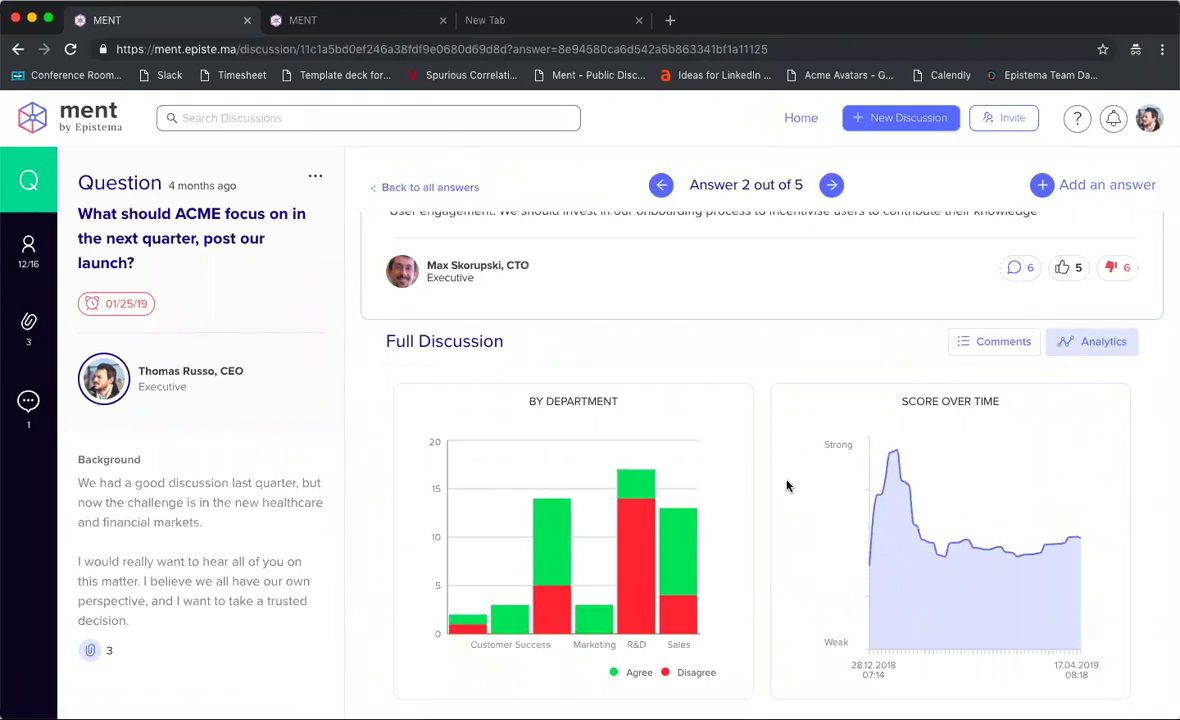
mouse_move(898, 502)
Step: Return to all answers and expand the discussion analytics to examine activity and participation
left_click(374, 190)
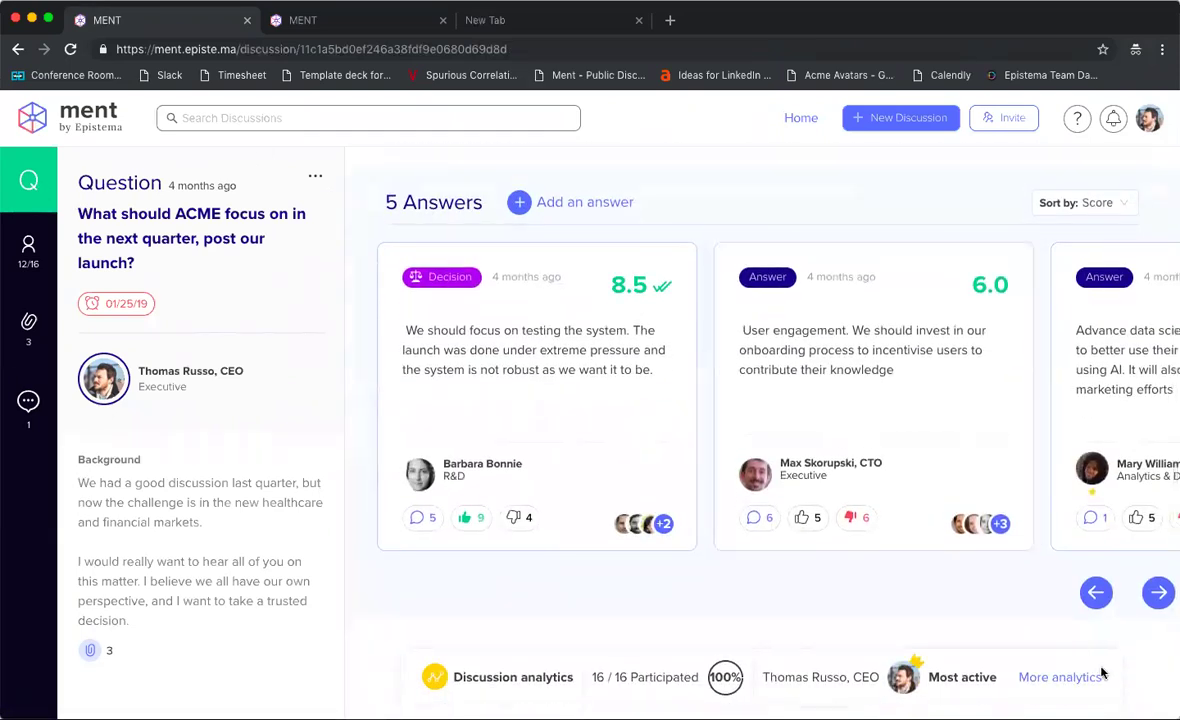
left_click(1060, 677)
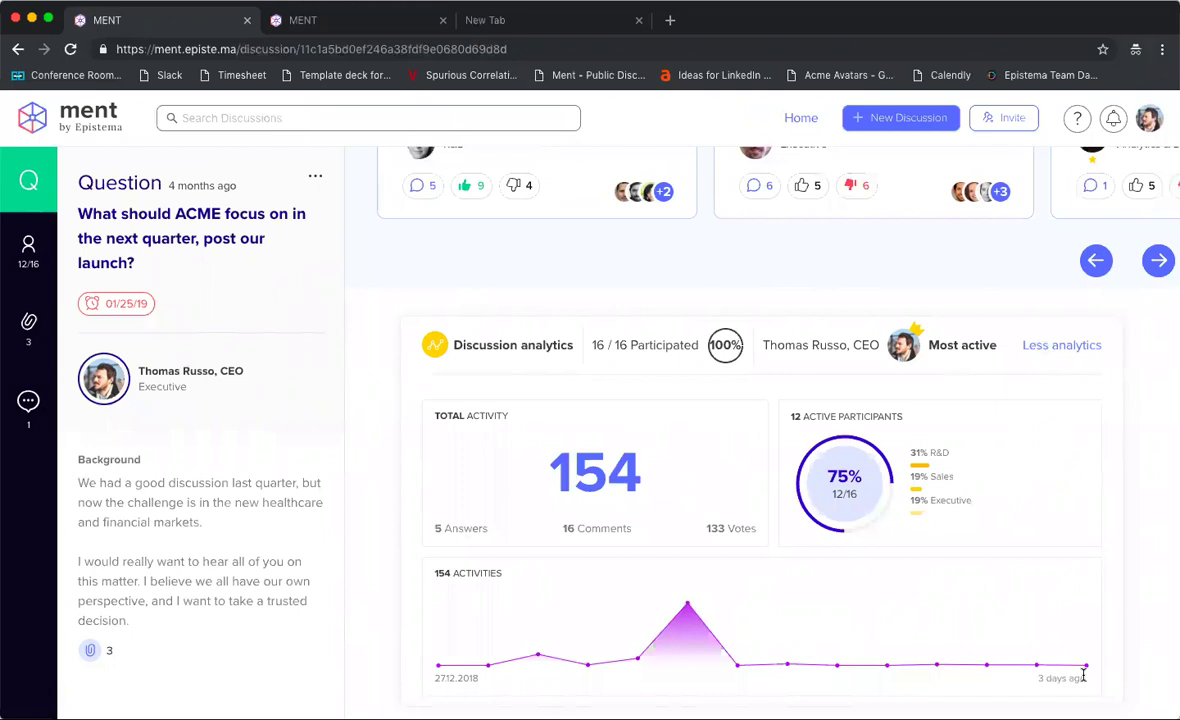
scroll(698, 390, "up", 5)
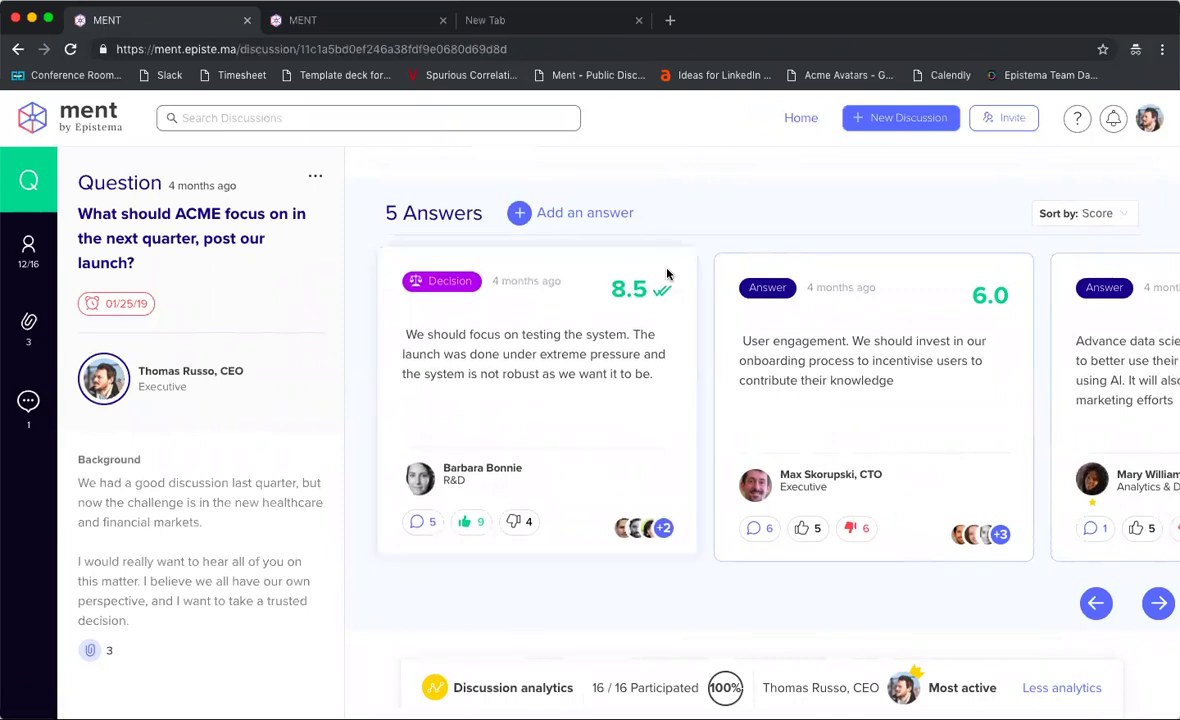
Step: Go back to the overview of Acme questions, browse it, and reopen the discussion "What should ACME focus on in the next quarter, post our launch?"
left_click(99, 122)
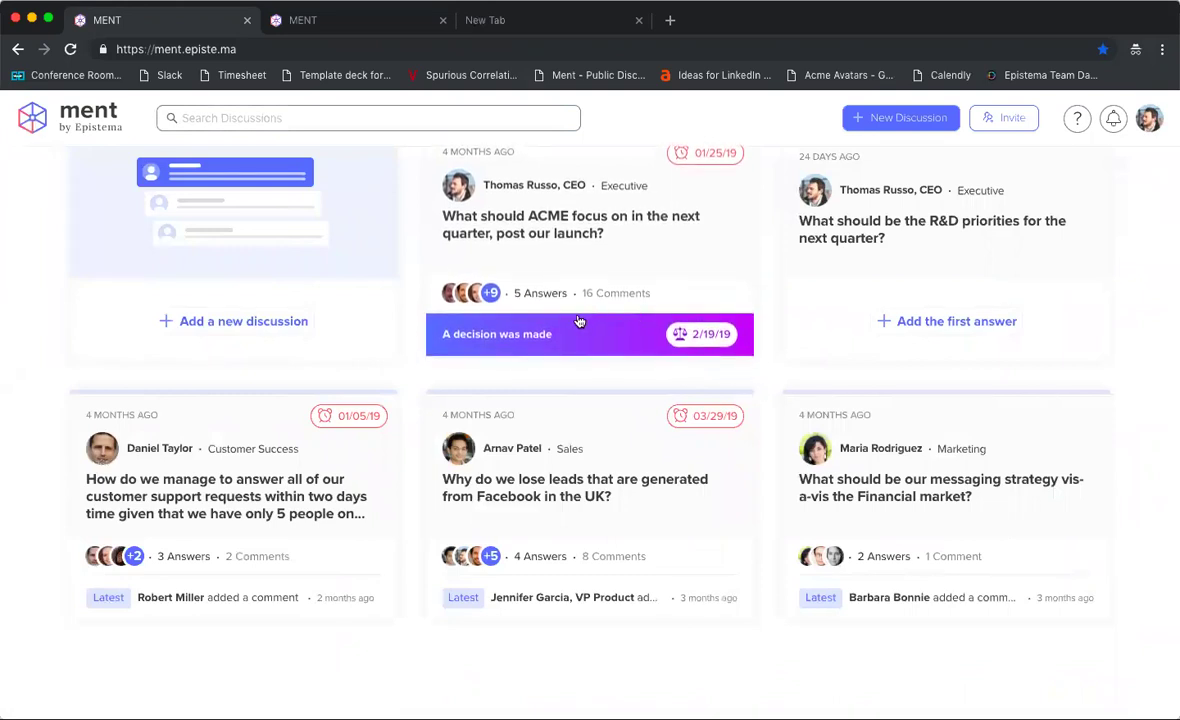
scroll(578, 320, "down", 1)
scroll(578, 320, "down", 5)
scroll(578, 318, "up", 5)
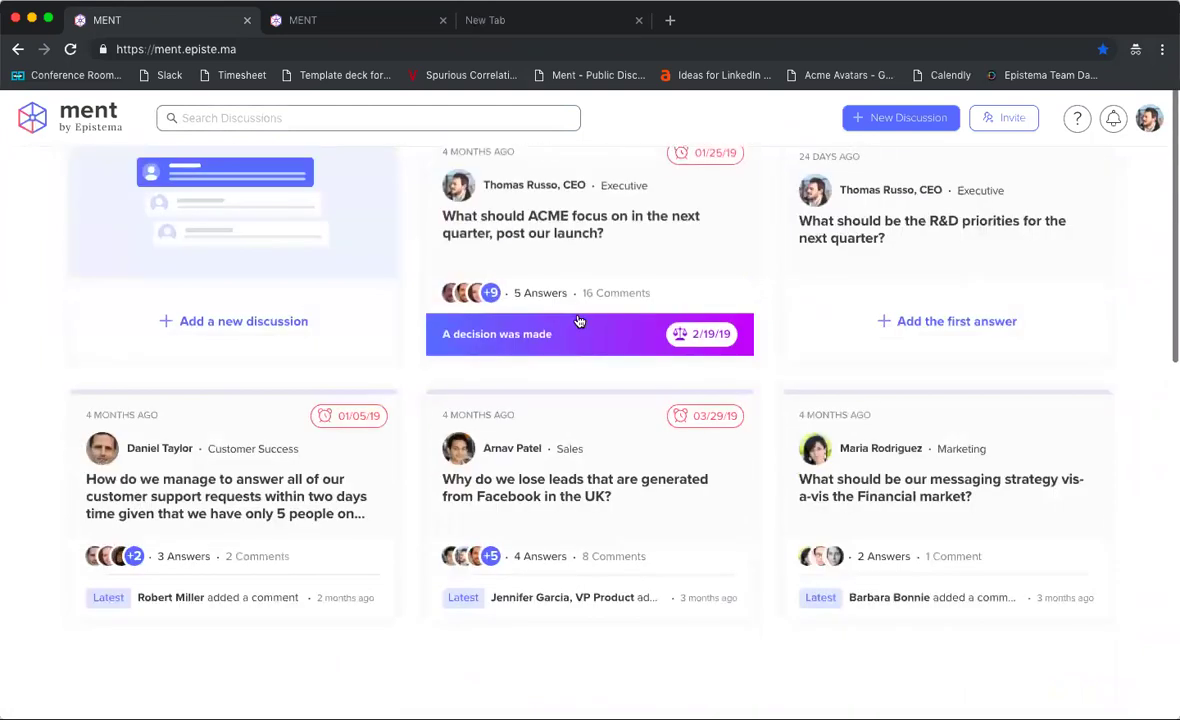
left_click(535, 238)
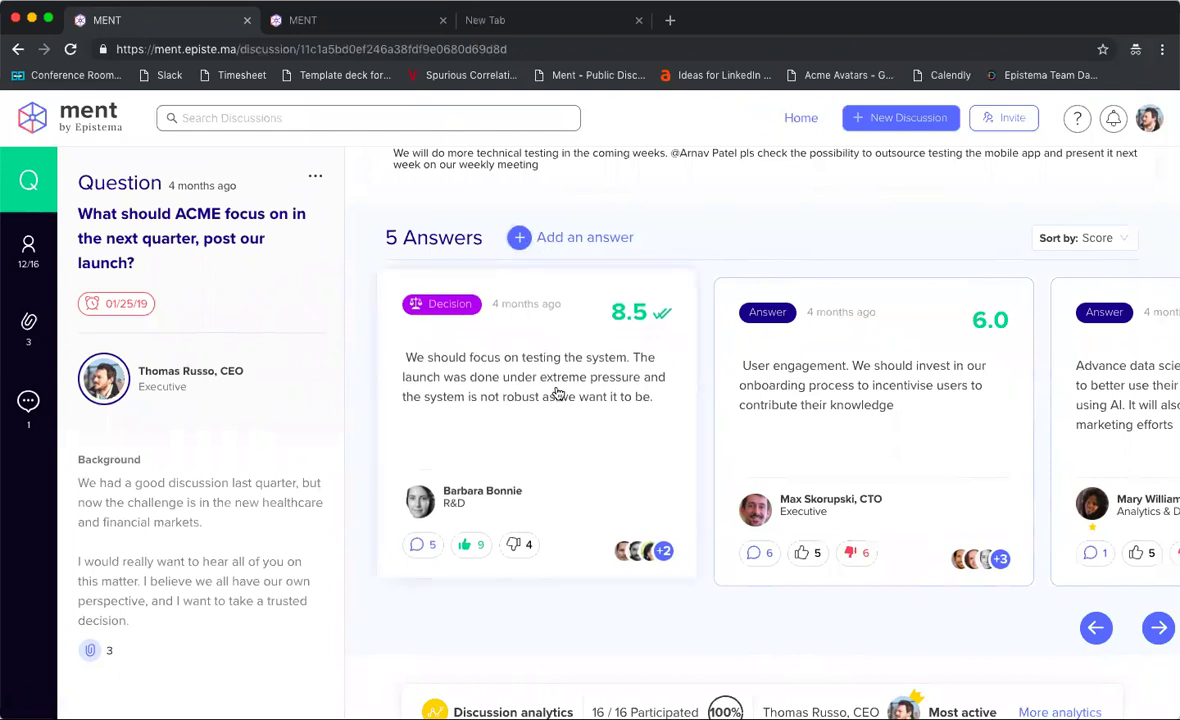
scroll(501, 207, "up", 2)
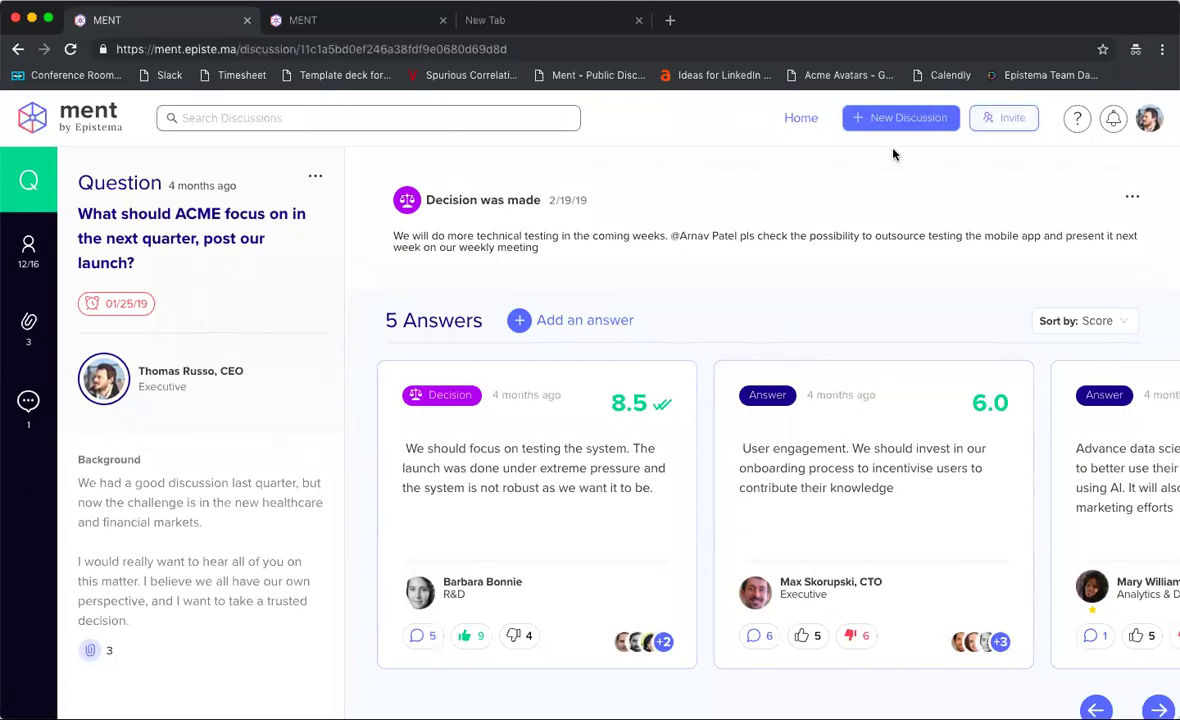
left_click(534, 50)
key("Return")
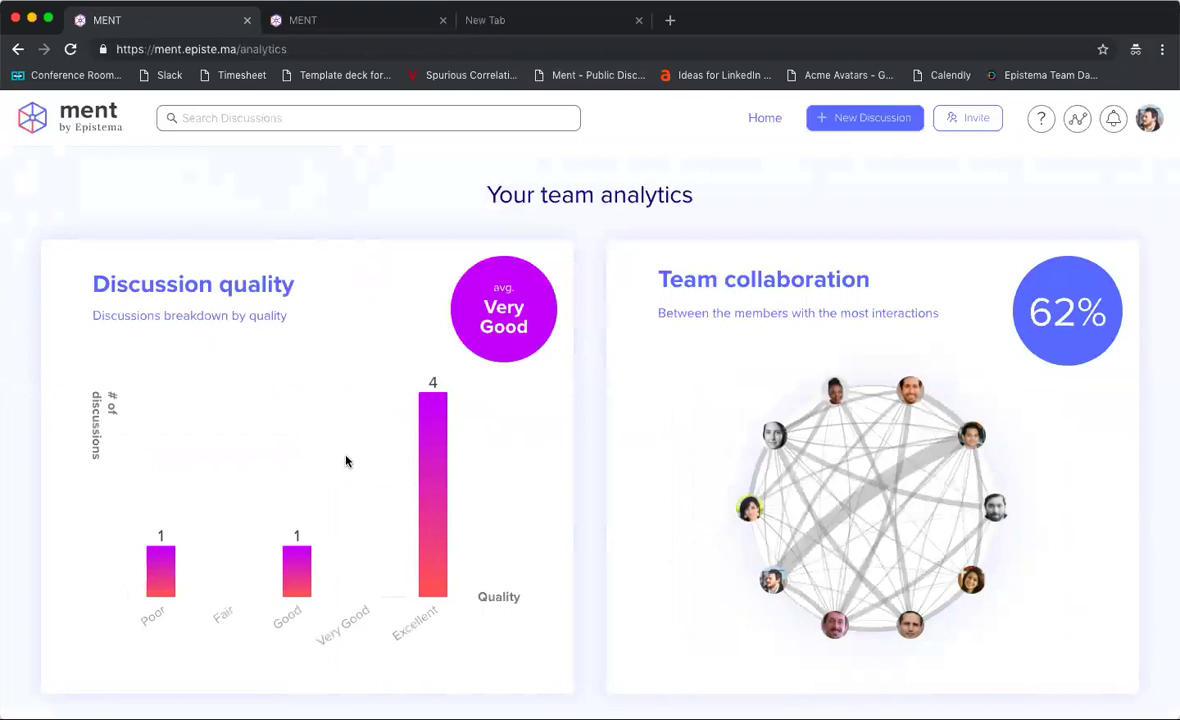
Step: Examine the team analytics: discussion quality, team collaboration, team statistics, activity over time and participation by department
scroll(529, 532, "down", 1)
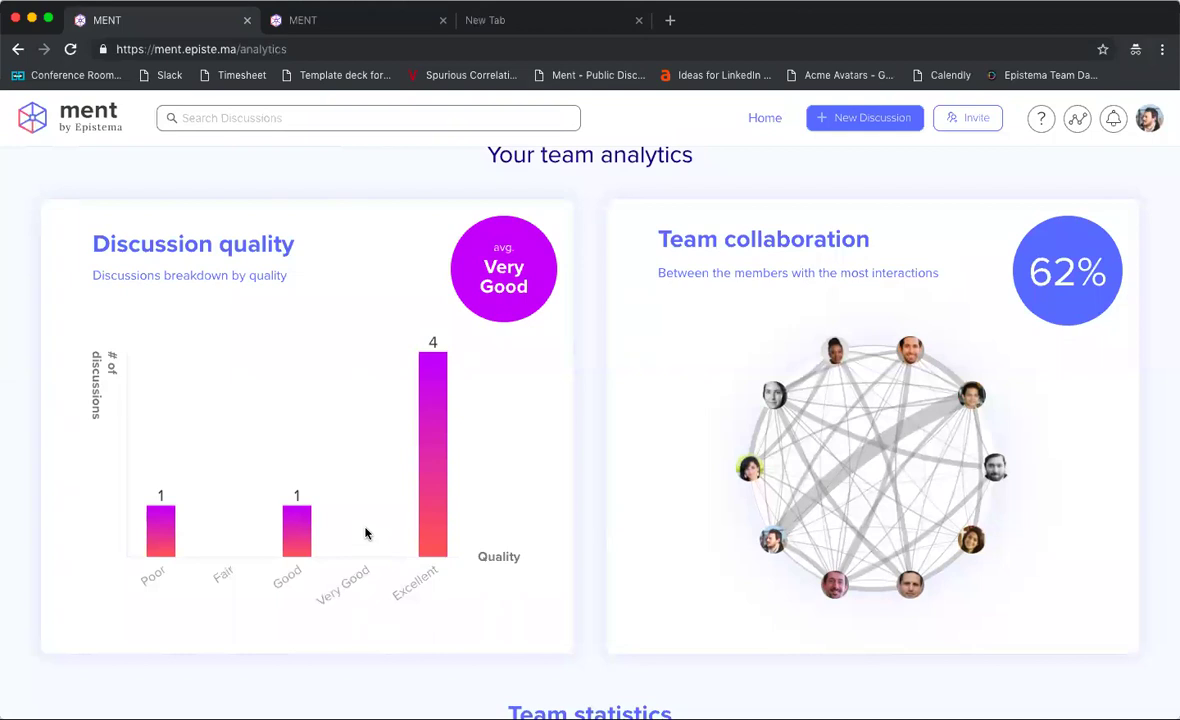
scroll(366, 534, "down", 1)
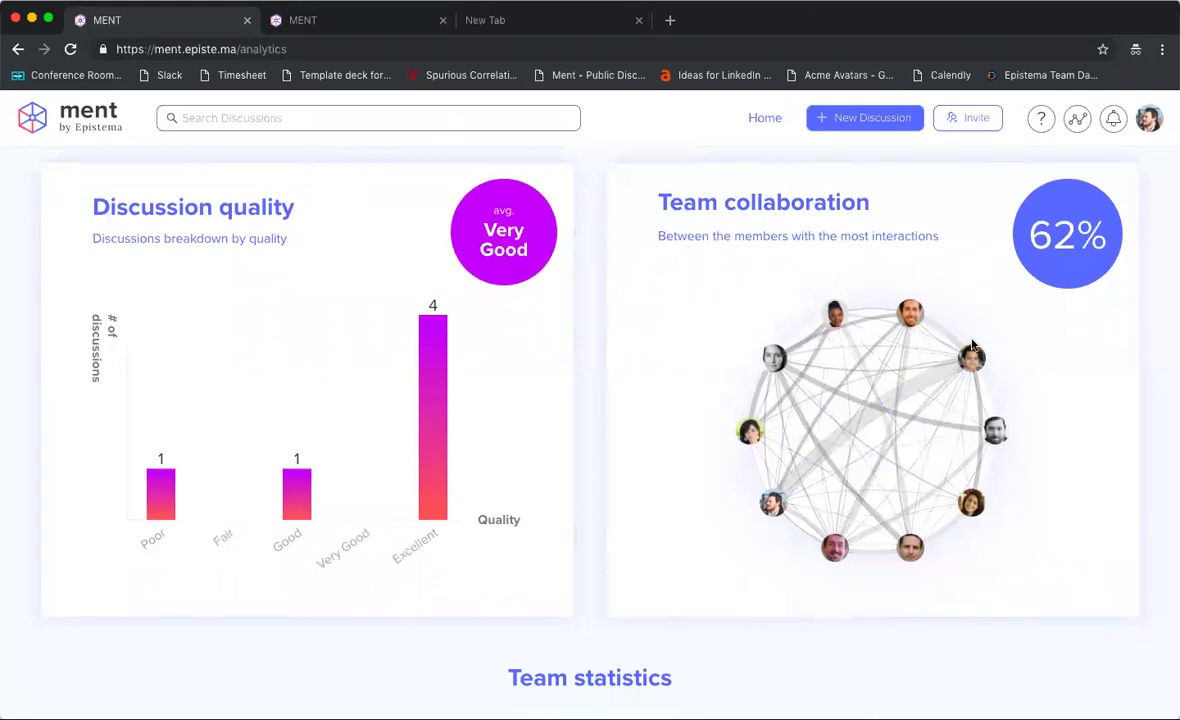
scroll(838, 337, "down", 2)
scroll(817, 463, "down", 5)
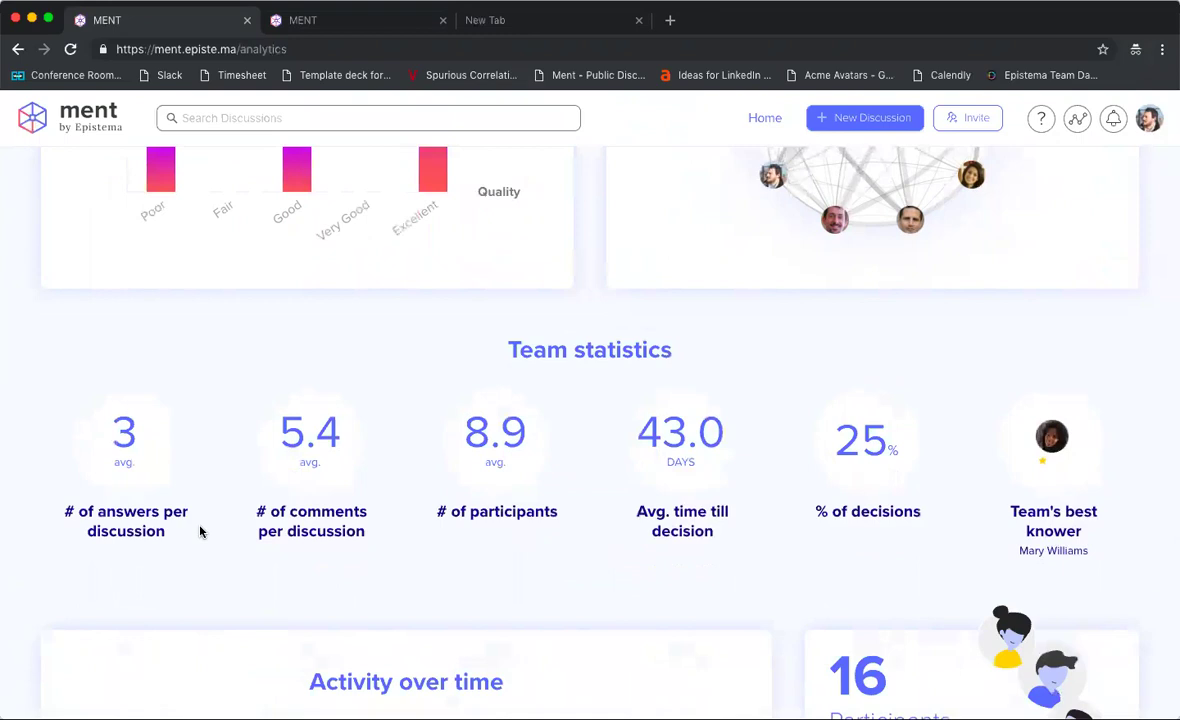
scroll(200, 531, "down", 5)
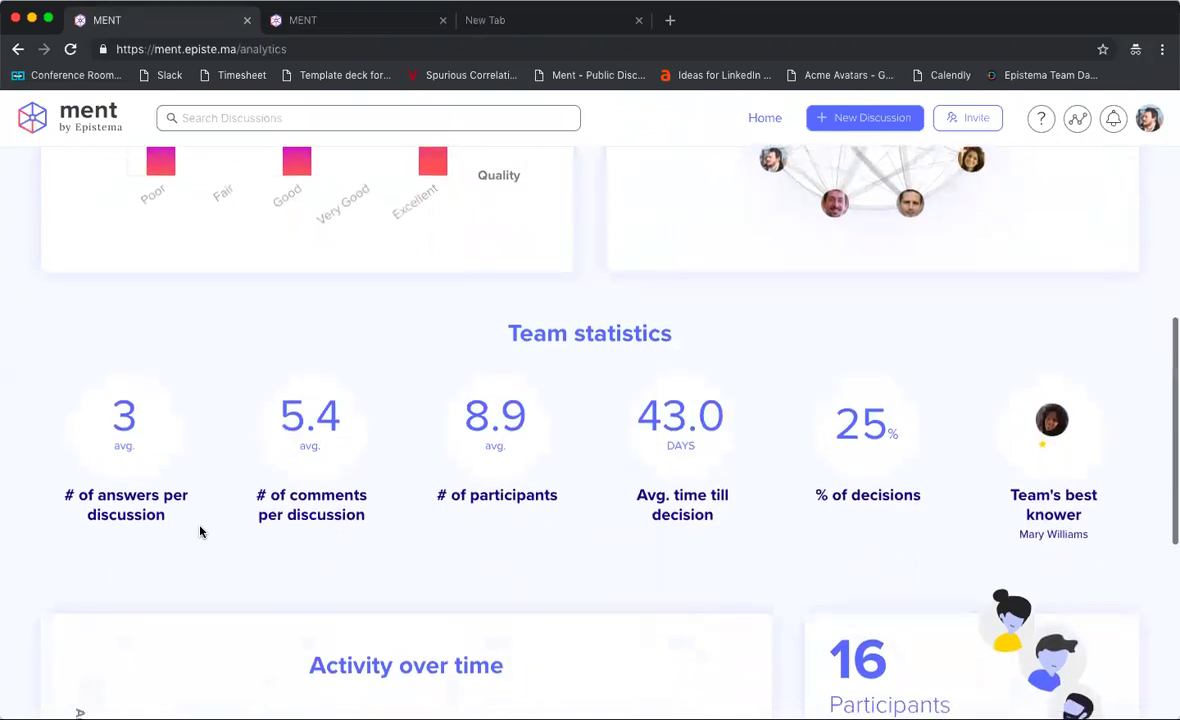
scroll(200, 531, "down", 4)
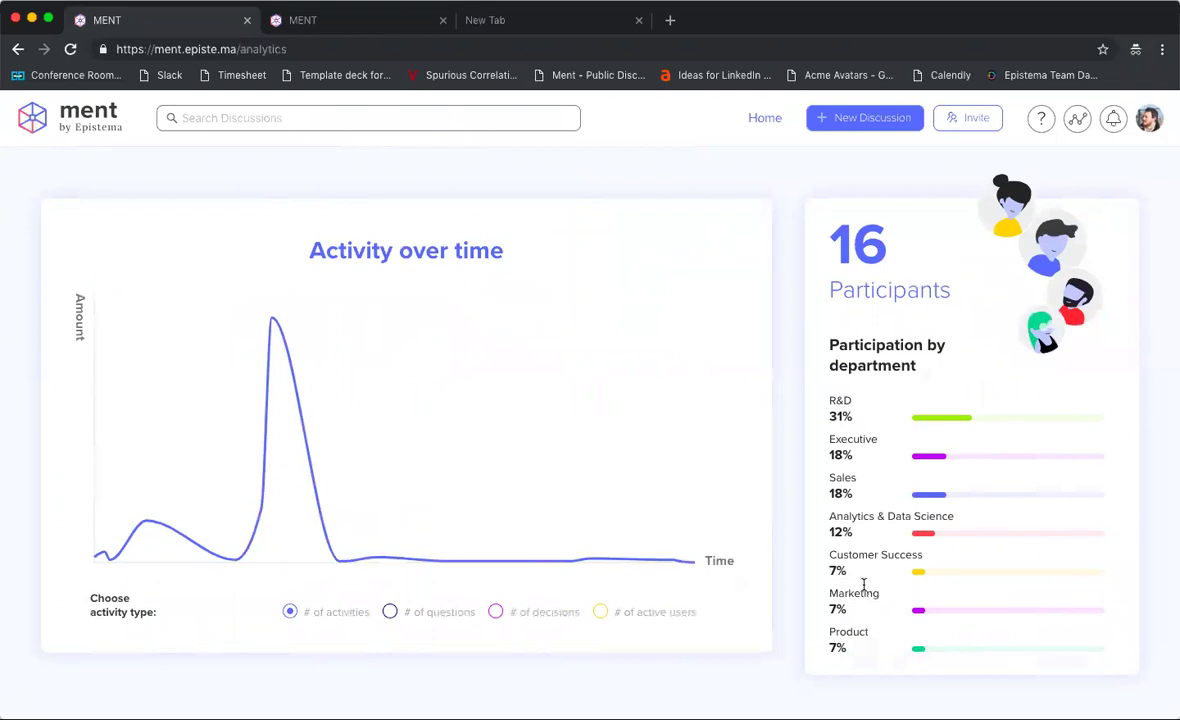
scroll(865, 588, "down", 1)
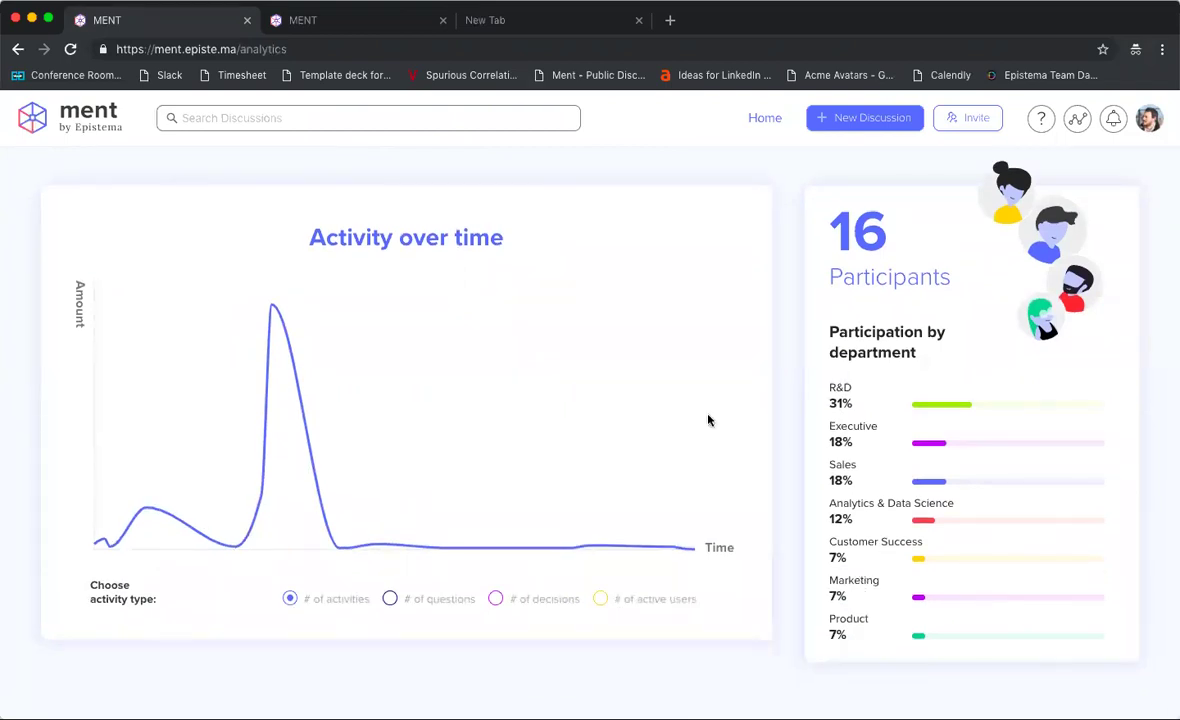